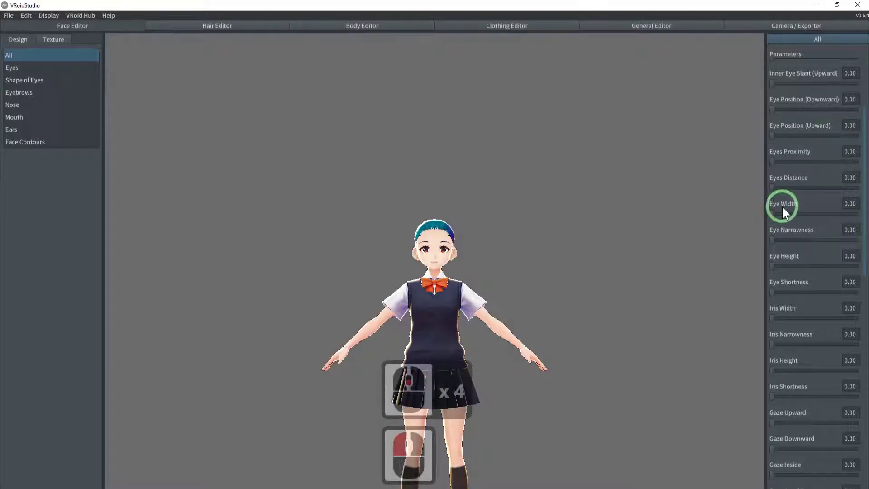
Step: Open the face textures and look at the options available for the mouth texture's Layer entry
click(52, 39)
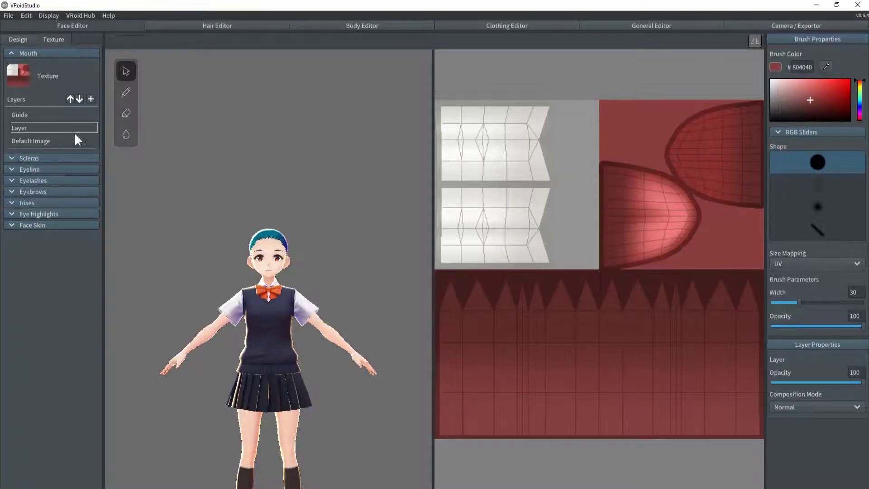
right_click(40, 128)
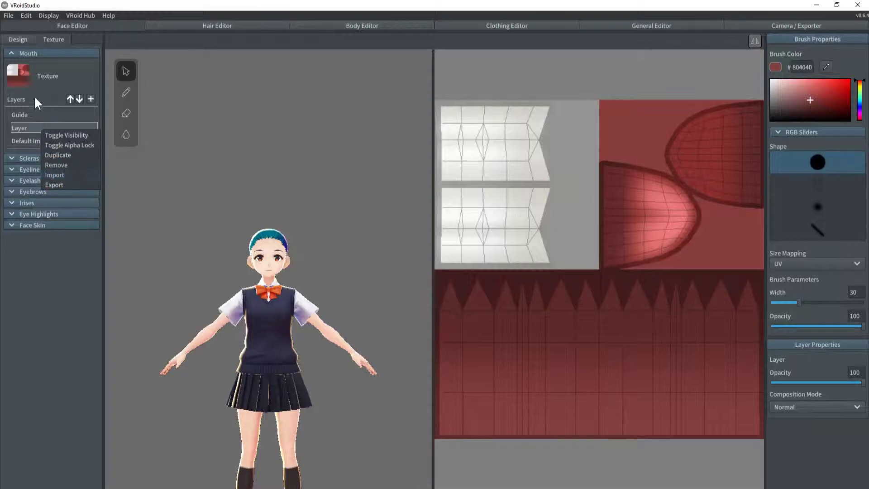
click(163, 68)
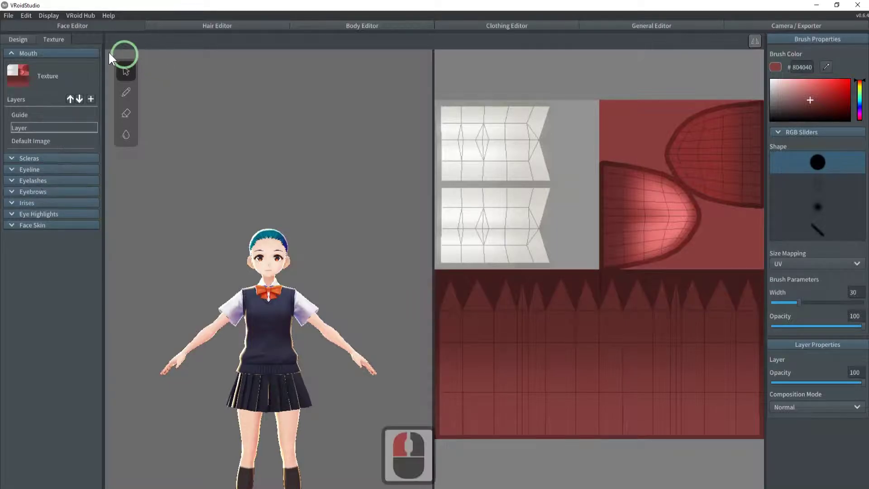
Step: Return to the face design settings and look through the All, Eyes, Shape of Eyes, Eyebrows and Nose parameters
click(16, 39)
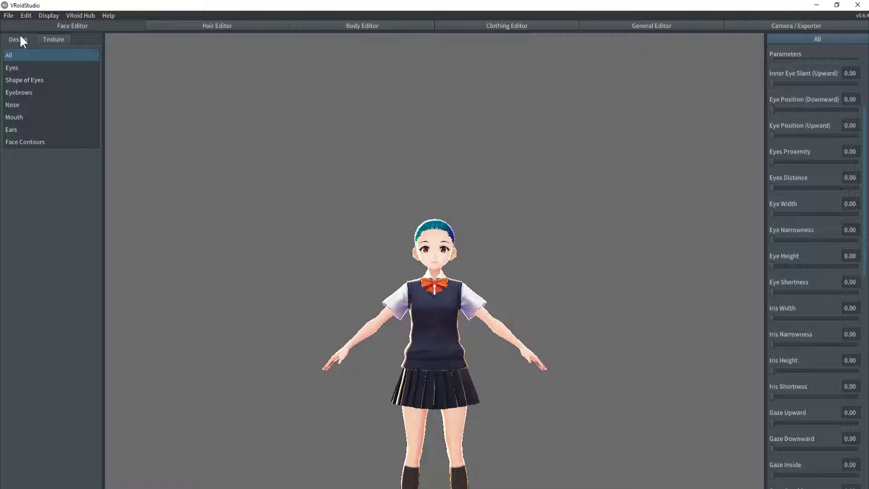
click(24, 54)
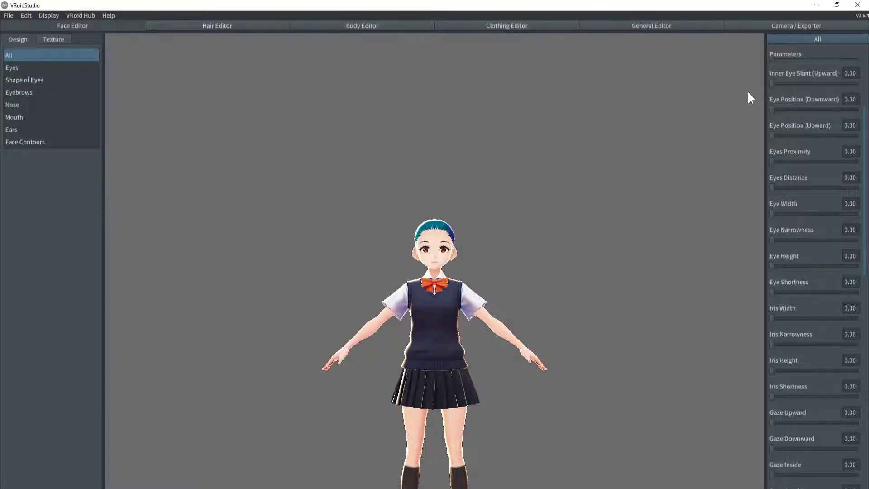
scroll(780, 217, down, 4)
scroll(777, 223, up, 10)
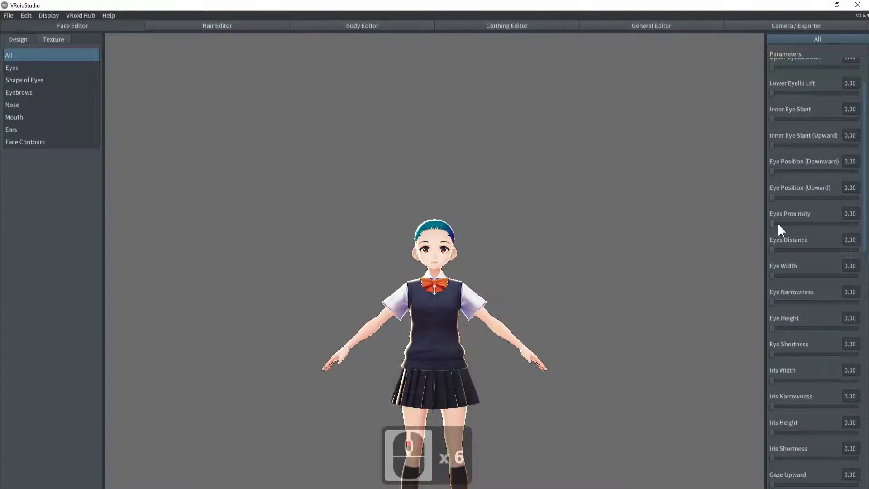
click(28, 68)
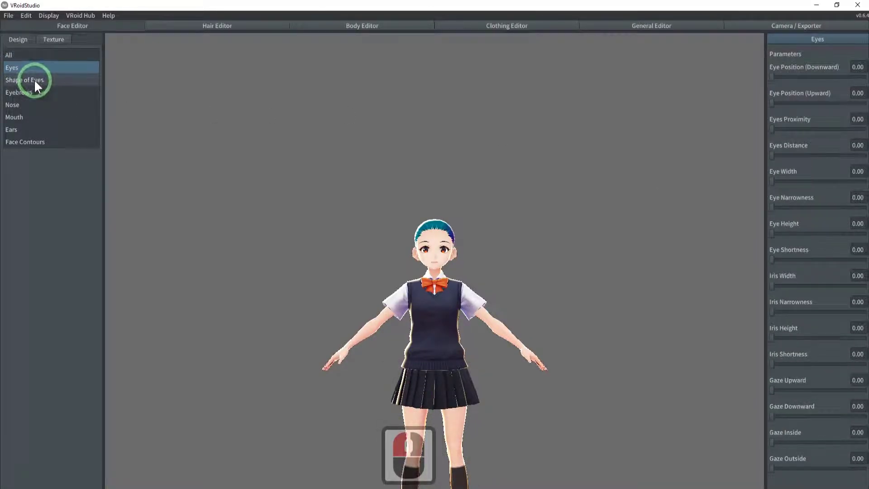
click(34, 80)
click(26, 93)
click(23, 104)
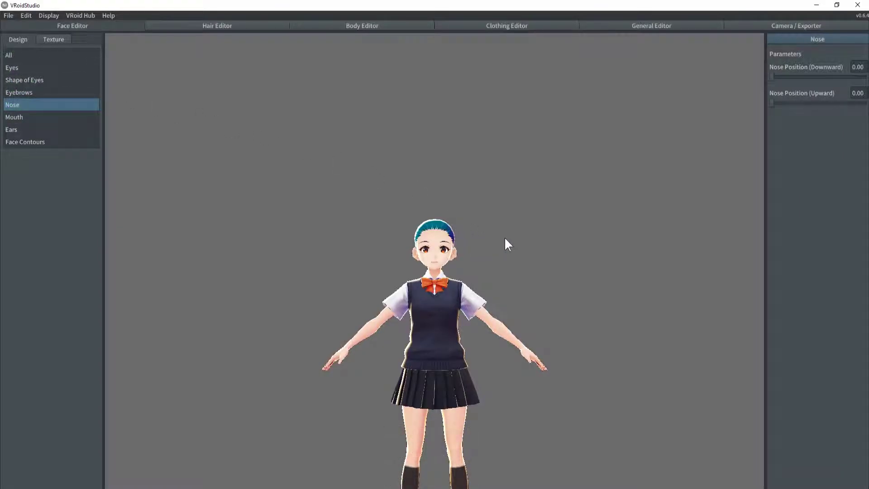
Step: Try the downward and upward eye position parameters on the avatar's face, returning each to 0.00
middle_drag(481, 234, 452, 229)
scroll(452, 229, up, 20)
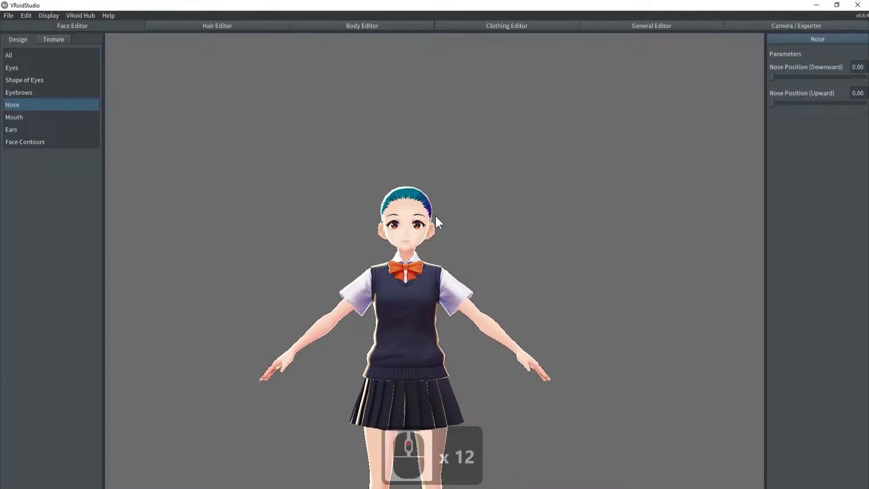
scroll(412, 196, up, 16)
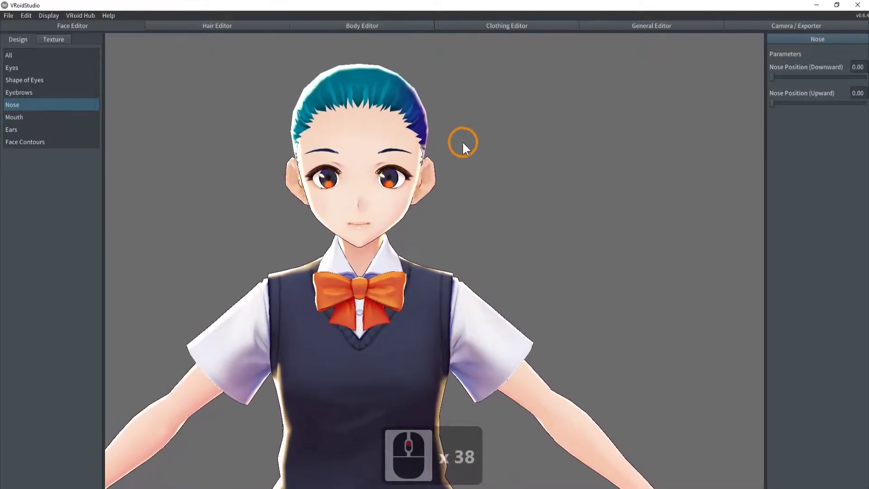
click(463, 142)
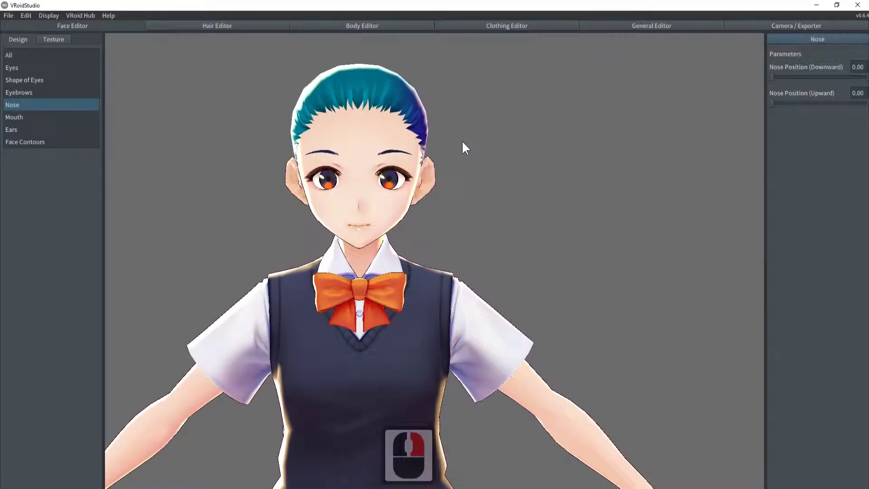
click(12, 68)
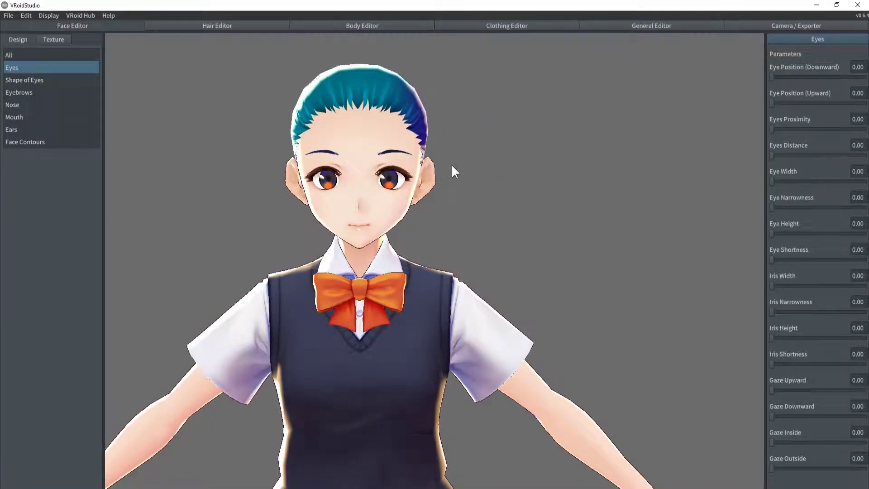
drag(771, 76, 700, 74)
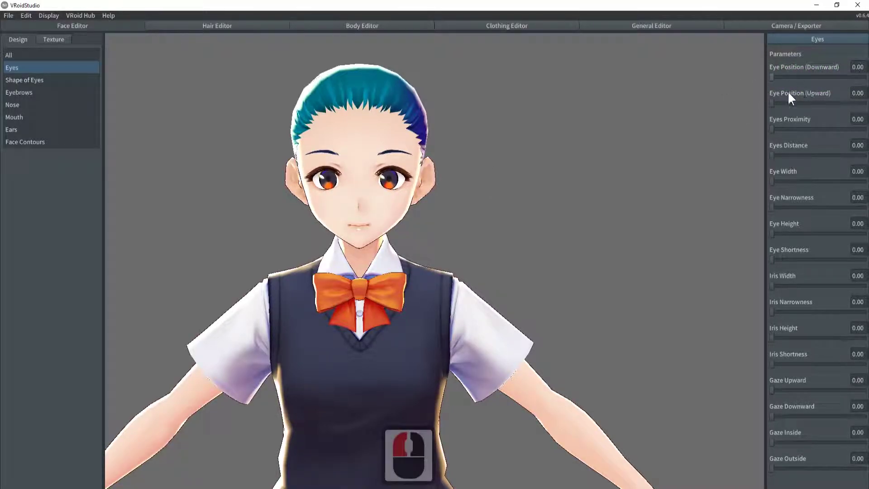
drag(771, 103, 742, 118)
Step: Try the Eyes Distance, Eye Width and Eye Narrowness parameters, returning each to 0.00
middle_drag(545, 186, 577, 190)
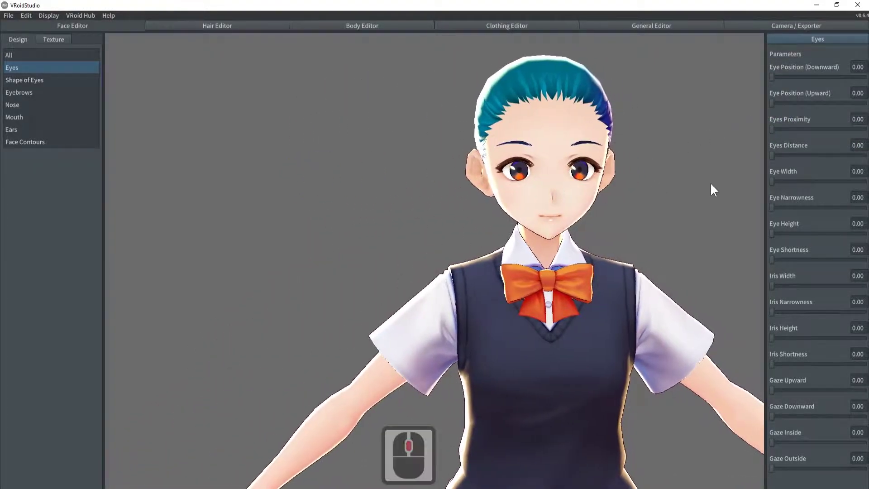
drag(770, 155, 698, 154)
right_click(698, 157)
drag(772, 183, 761, 203)
click(774, 209)
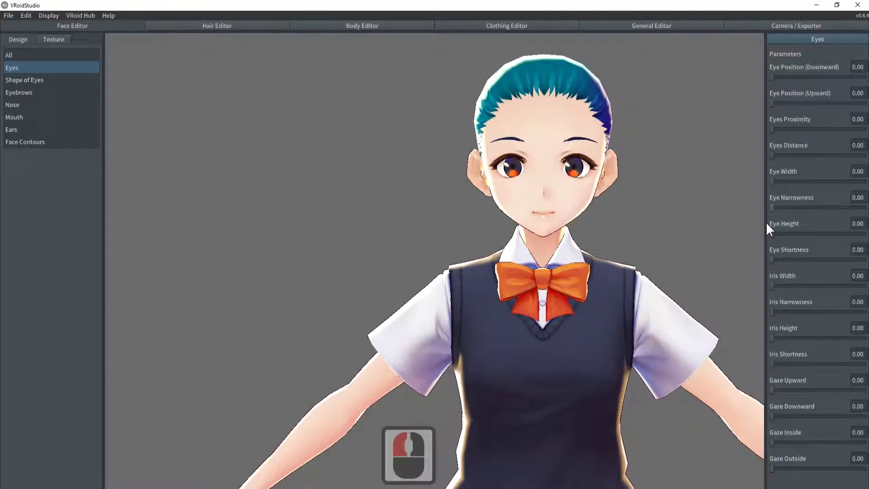
Step: Try the eye height and shortness and the iris width, narrowness, height and shortness parameters, returning each to 0.00
drag(775, 234, 865, 312)
drag(769, 312, 853, 353)
mouse_move(741, 337)
mouse_down()
mouse_move(866, 338)
mouse_move(750, 335)
mouse_up()
mouse_move(770, 363)
mouse_down()
mouse_move(866, 363)
mouse_move(746, 352)
mouse_move(865, 362)
mouse_move(772, 354)
mouse_up()
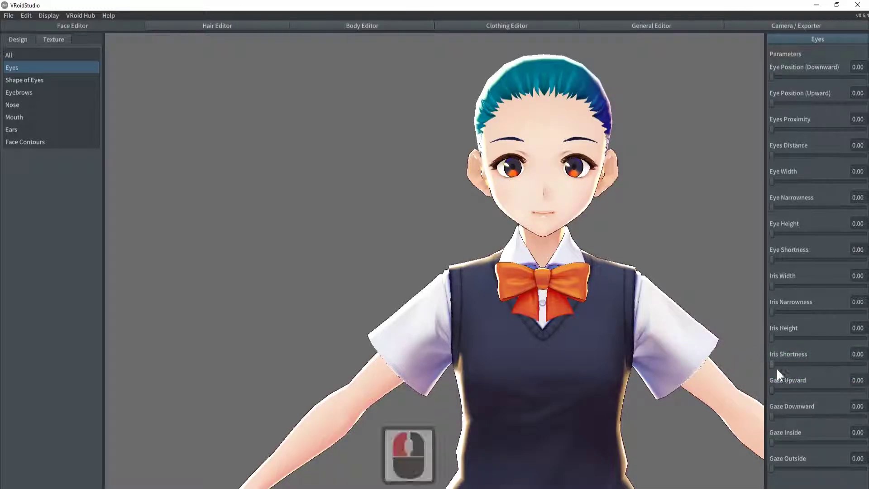
Step: Try the upward, downward, inside and outside gaze parameters, returning each to 0.00
drag(771, 388, 730, 403)
mouse_move(771, 441)
mouse_down()
mouse_move(865, 442)
mouse_move(759, 433)
mouse_up()
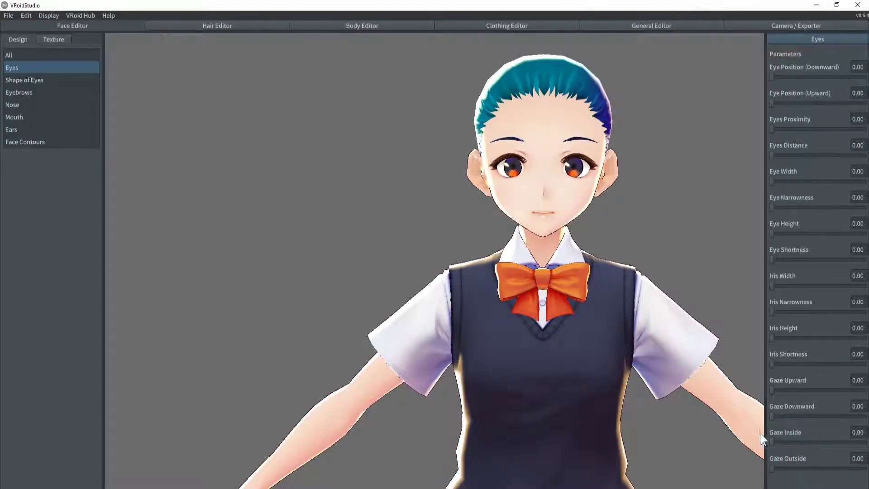
click(772, 467)
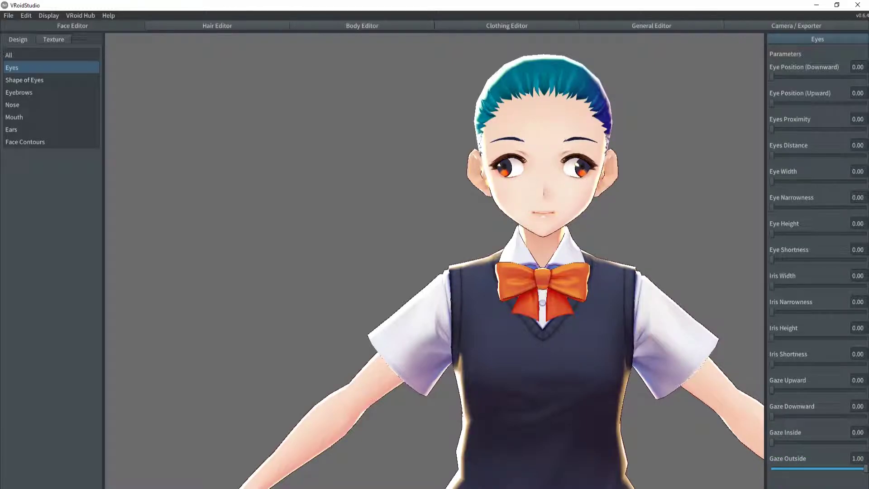
mouse_move(755, 464)
mouse_down()
mouse_move(866, 468)
mouse_move(749, 460)
mouse_up()
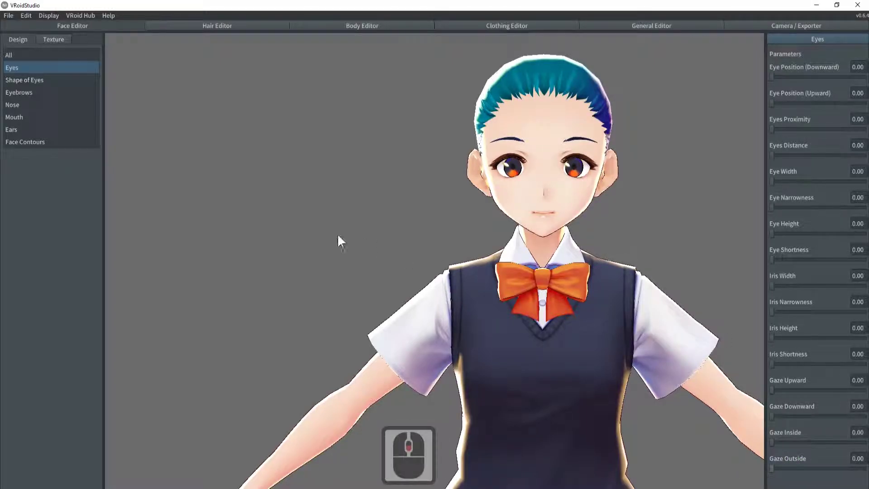
Step: Try the Shape of Eyes parameters for outer slant, upper and lower eyelids and inner slant, returning each to 0.00
click(31, 81)
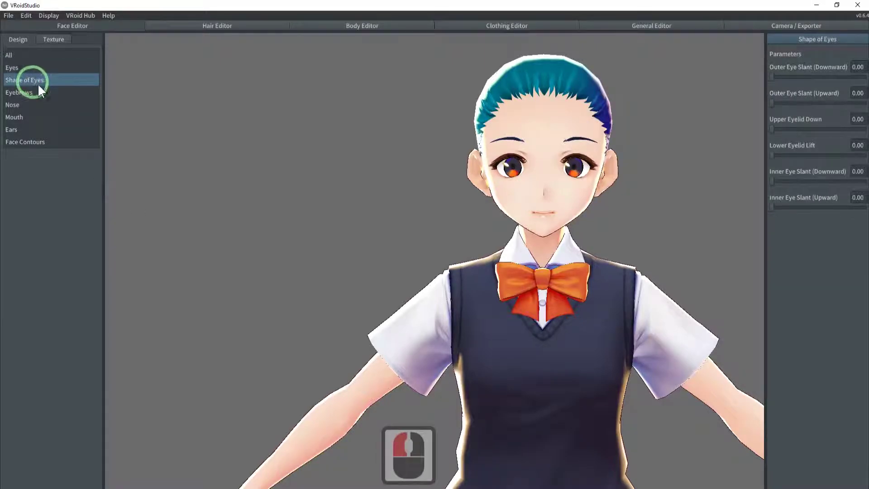
drag(770, 75, 750, 65)
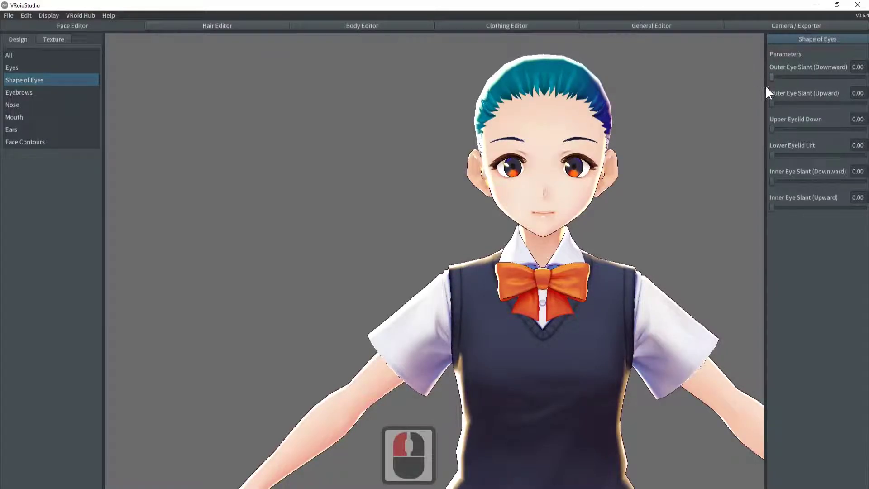
mouse_move(772, 103)
mouse_down()
mouse_move(866, 107)
mouse_move(772, 93)
mouse_up()
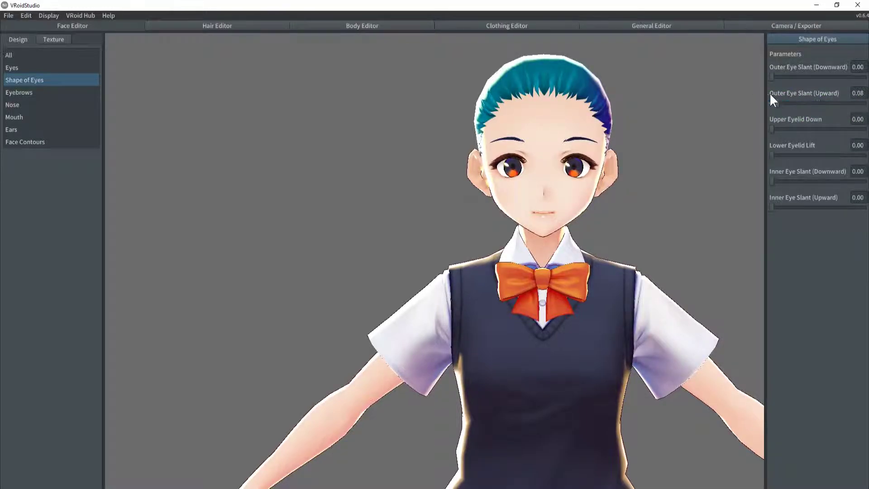
mouse_move(771, 128)
mouse_down()
mouse_move(854, 122)
mouse_move(853, 135)
mouse_move(763, 126)
mouse_move(865, 130)
mouse_move(761, 126)
mouse_up()
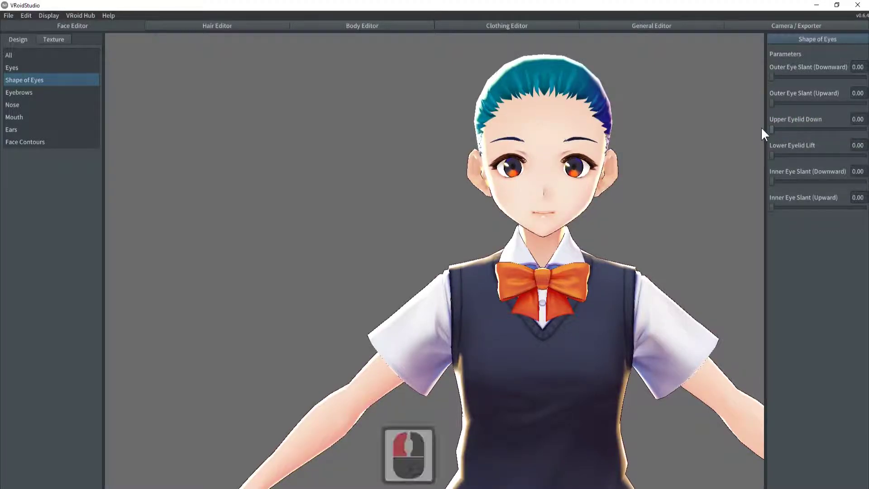
drag(771, 155, 758, 178)
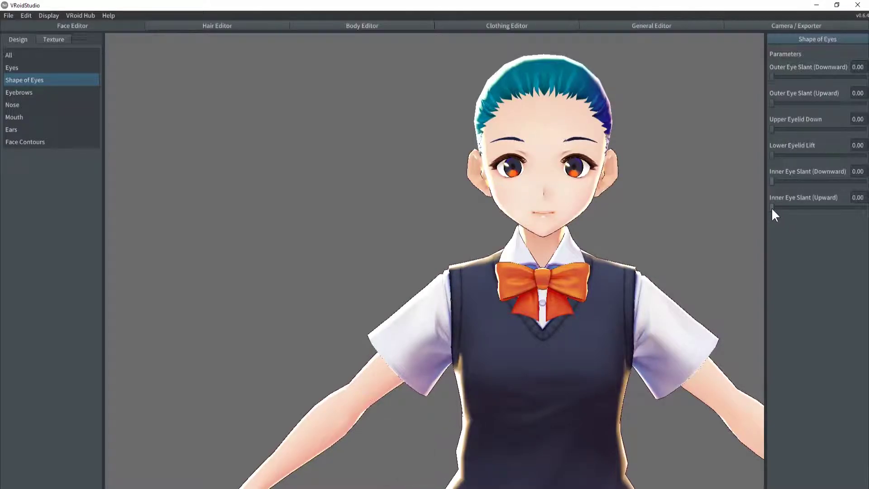
mouse_move(772, 207)
mouse_down()
mouse_move(831, 207)
mouse_move(765, 207)
mouse_up()
drag(823, 207, 756, 207)
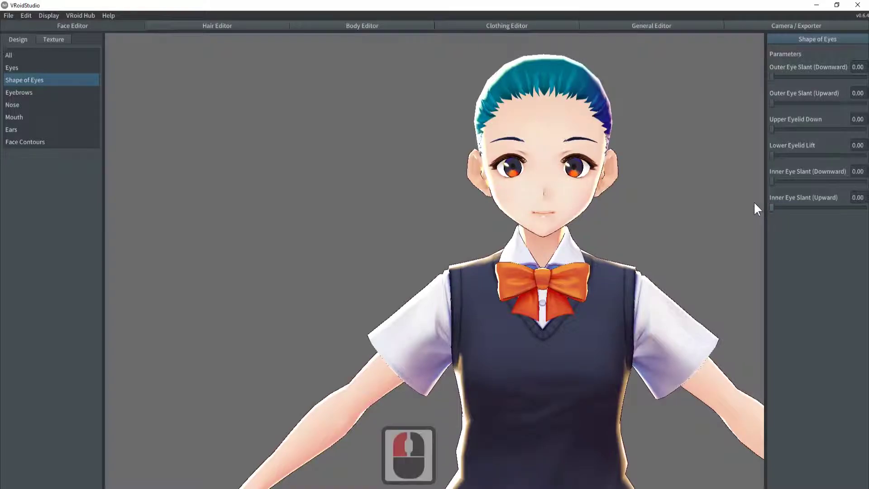
Step: Try the Eyebrows parameters for frown, slant, vertical position, proximity and distance, returning each to 0.00
click(44, 91)
click(695, 108)
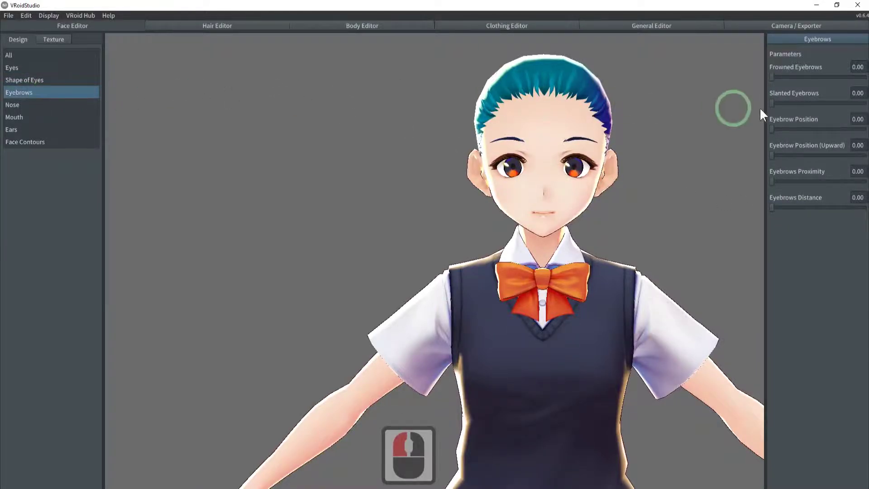
click(771, 76)
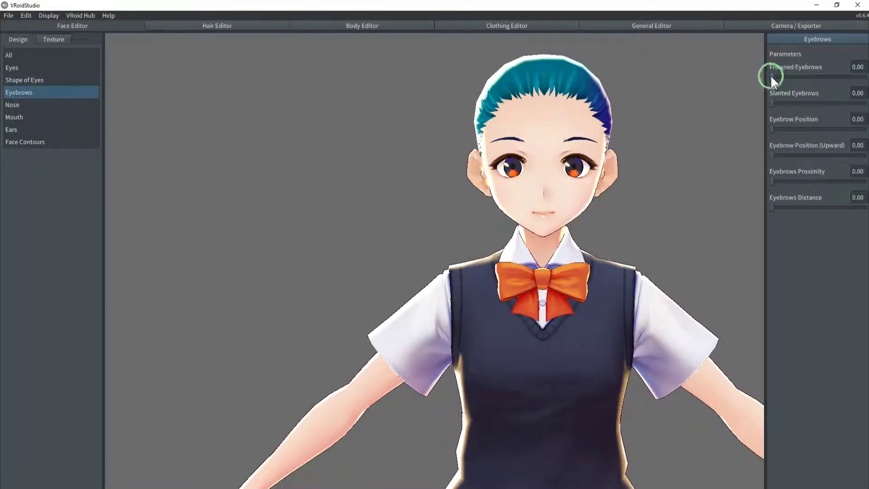
drag(772, 78, 865, 127)
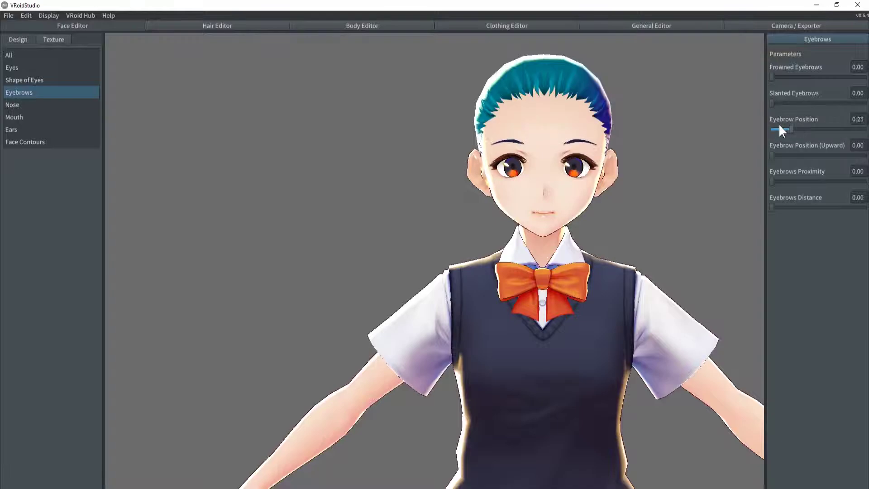
mouse_move(771, 153)
mouse_down()
mouse_move(864, 154)
mouse_move(769, 148)
mouse_up()
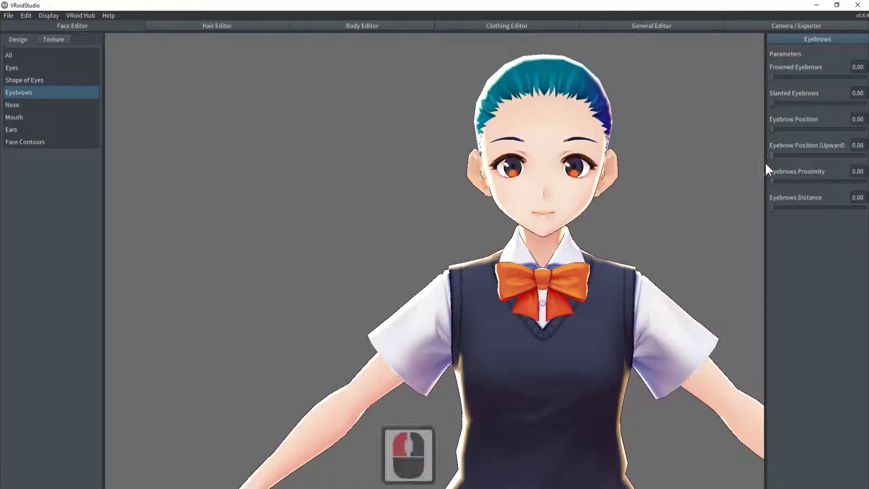
drag(772, 181, 746, 186)
drag(821, 181, 739, 181)
drag(772, 207, 826, 207)
Step: Try the downward and upward nose position parameters, returning both to 0.00
click(31, 107)
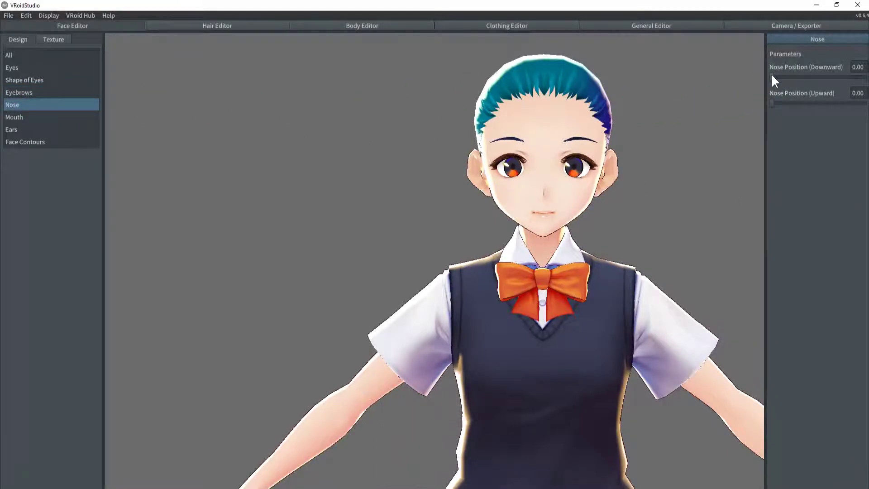
drag(771, 76, 830, 78)
click(773, 105)
drag(770, 102, 865, 103)
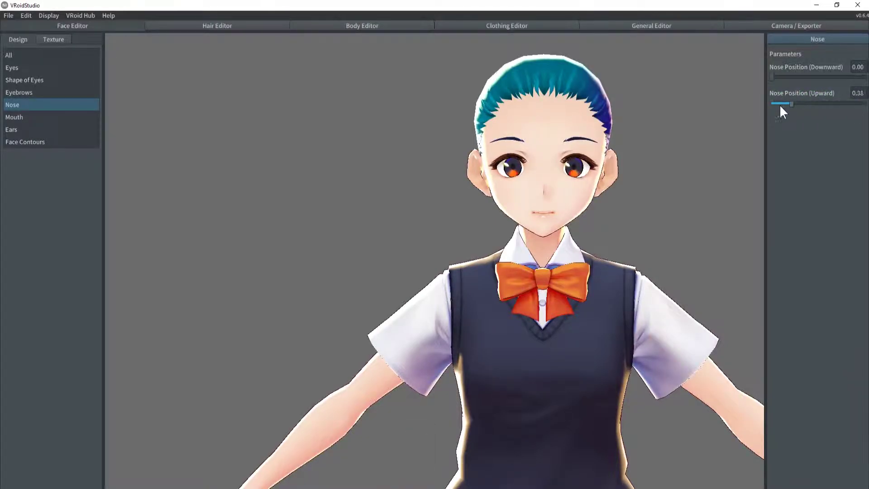
drag(746, 104, 867, 104)
drag(736, 105, 739, 107)
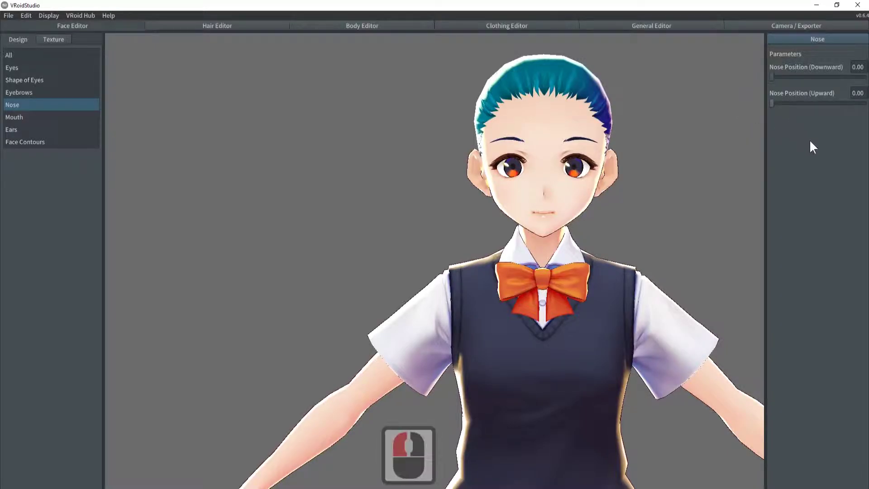
Step: Try the Mouth parameters for downward and upward position, narrowness and width, returning each to 0.00
click(18, 119)
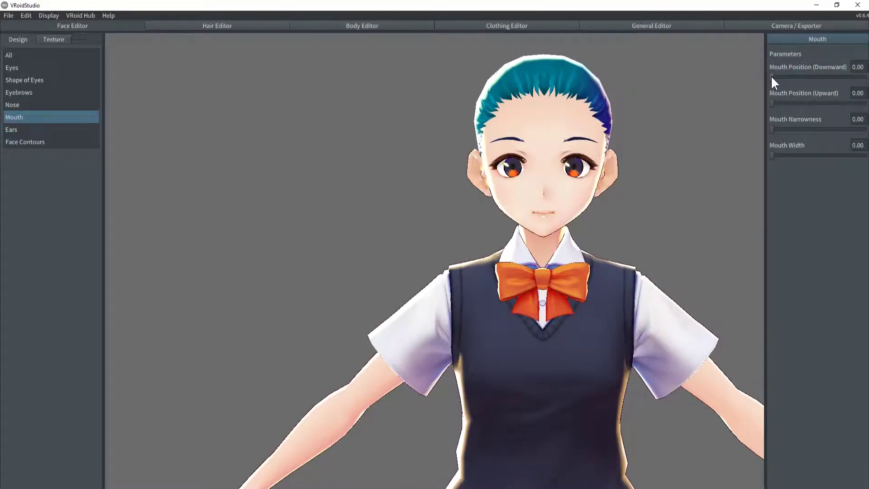
drag(771, 76, 748, 101)
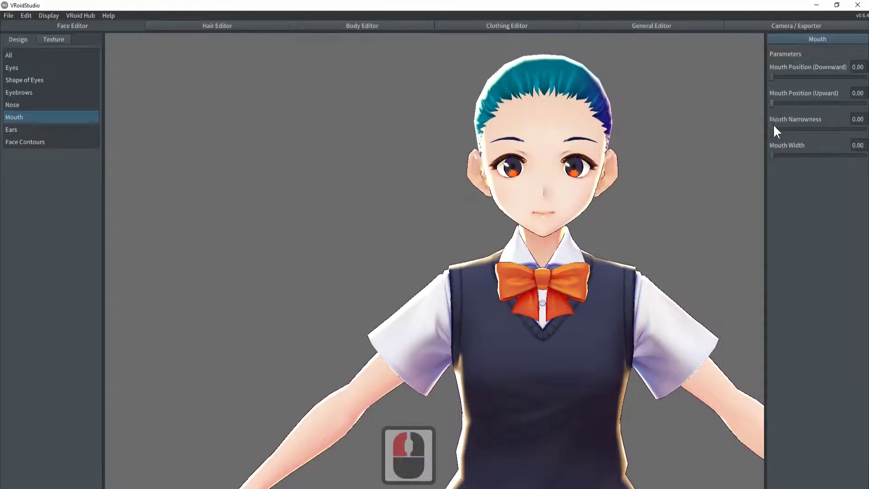
drag(773, 132, 737, 126)
drag(772, 156, 754, 153)
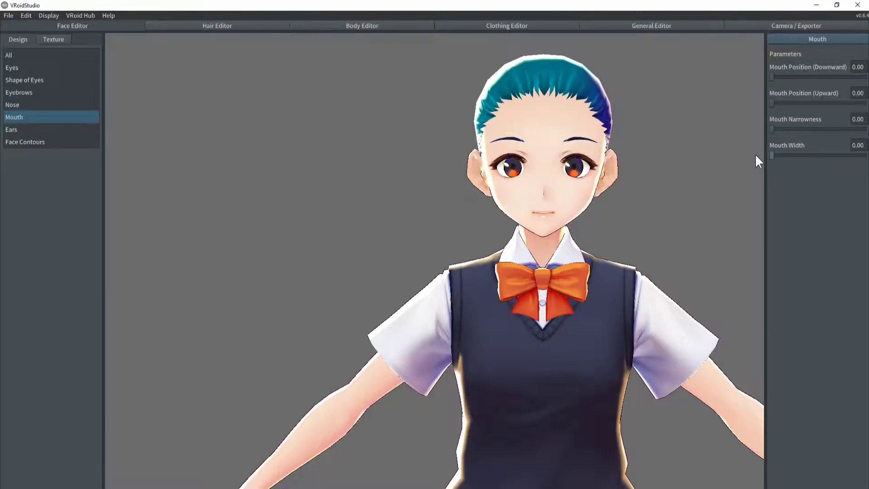
Step: Try the Ears parameters for ear volume and ear smallness, returning both to 0.00
click(17, 128)
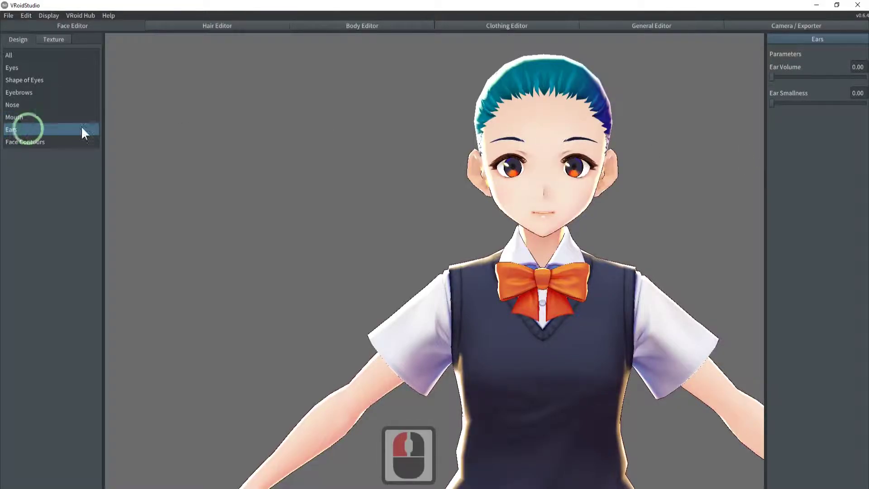
click(771, 76)
drag(771, 75, 738, 77)
click(773, 95)
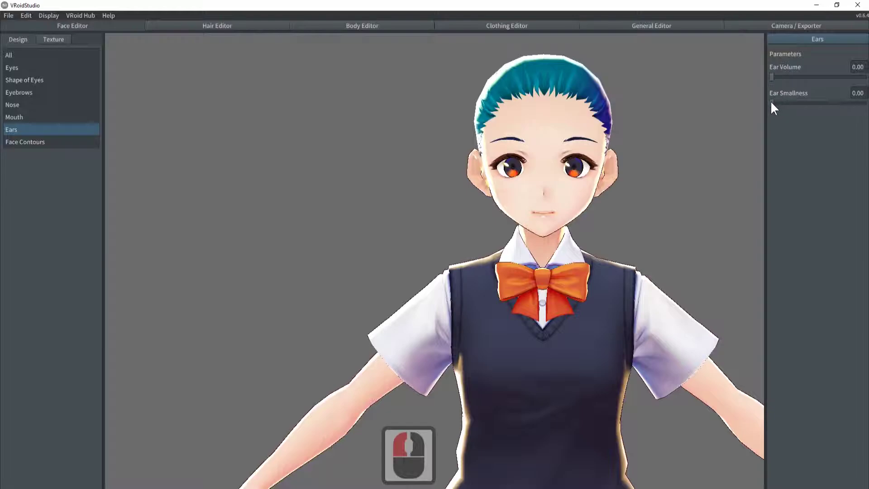
drag(771, 102, 694, 107)
Step: Try the Face Contours parameters for faceline, chin and head top, returning each to 0.00
click(40, 142)
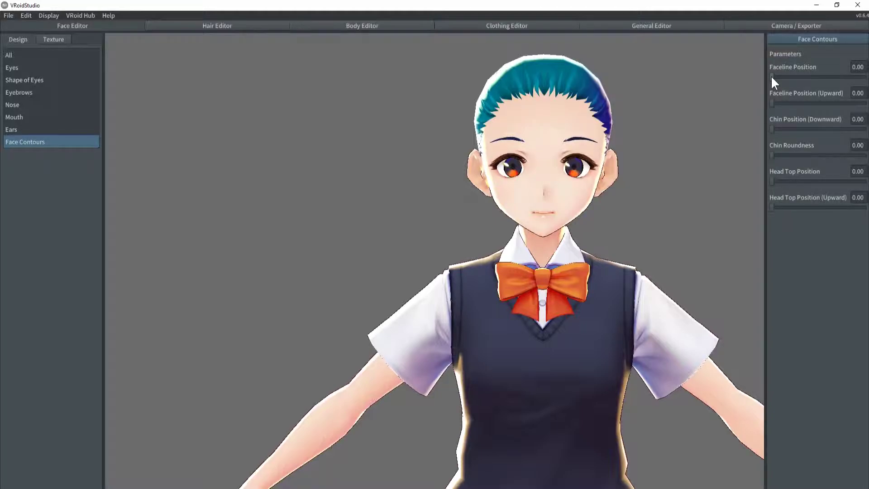
drag(770, 75, 750, 104)
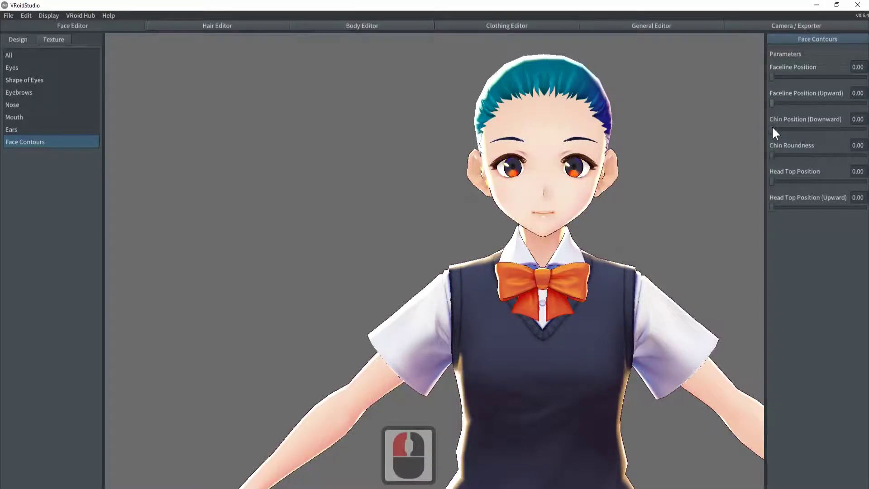
drag(772, 128, 759, 176)
click(779, 174)
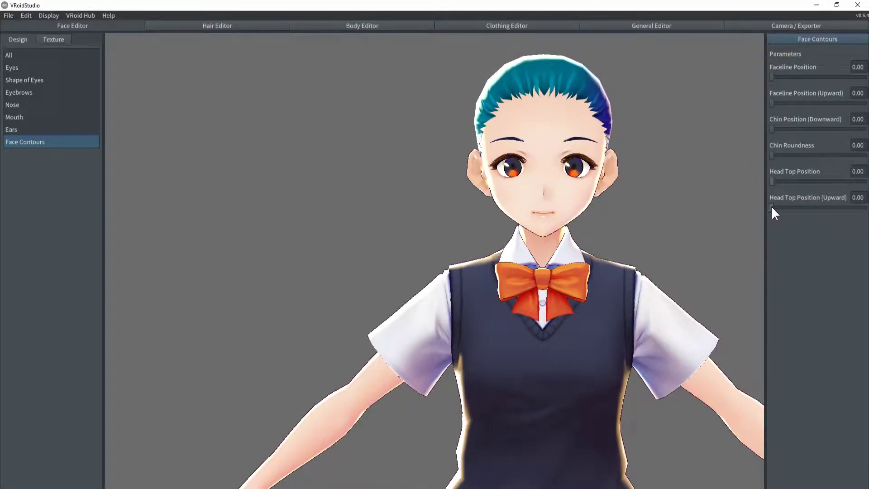
mouse_move(771, 207)
mouse_down()
mouse_move(866, 209)
mouse_move(763, 207)
mouse_up()
Step: Set Head Top Position (Upward) to 8, and undo the change
click(853, 200)
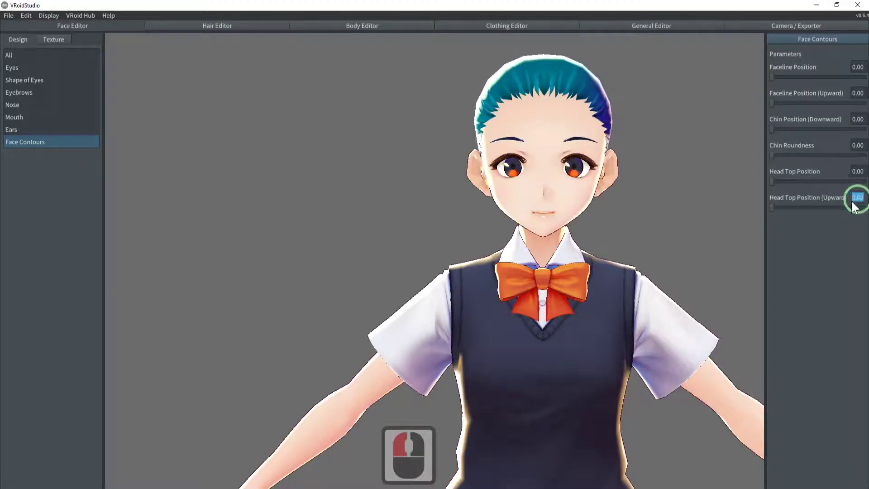
text(8)
key(Return)
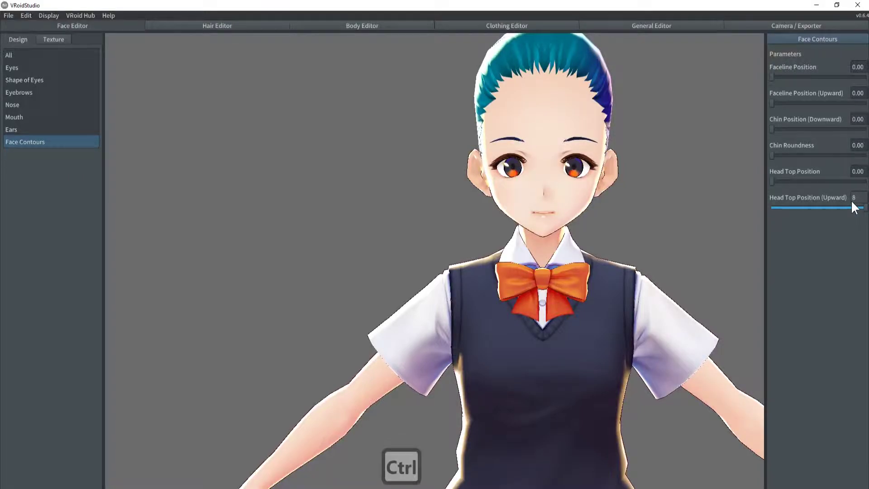
key(ctrl+z)
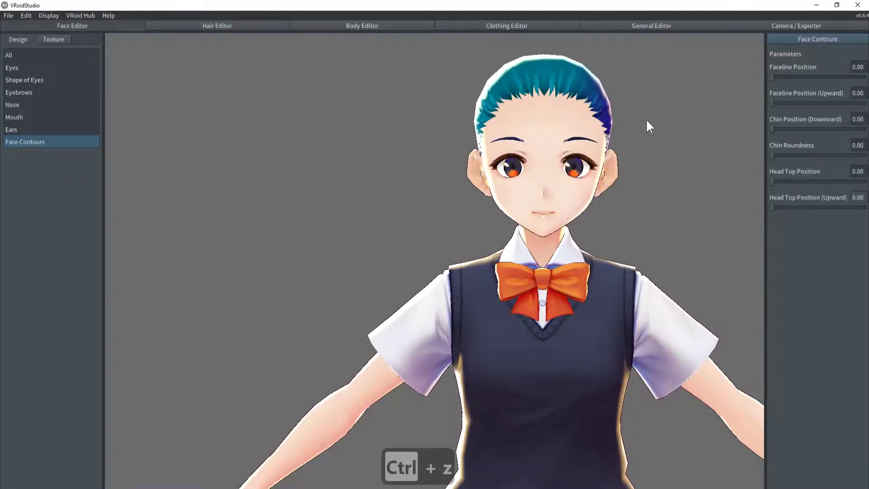
Step: Switch to editing the face textures and select the Default Image layer of Face Skin
click(44, 40)
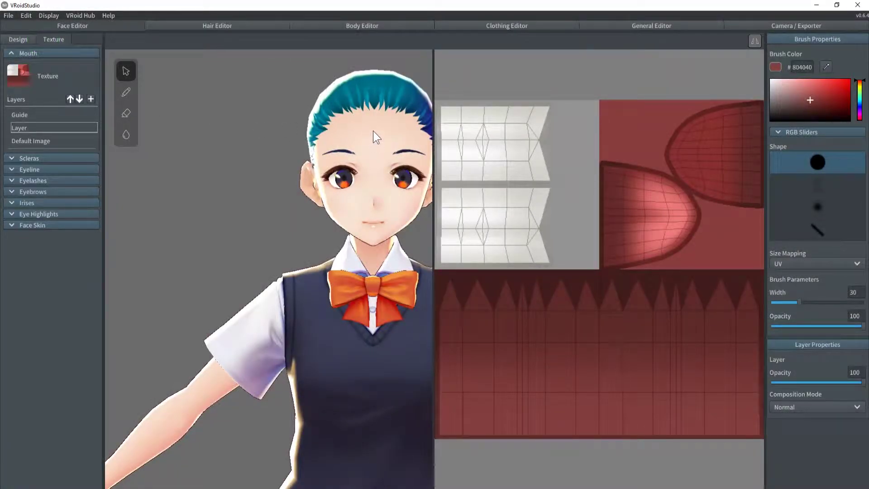
drag(373, 132, 340, 131)
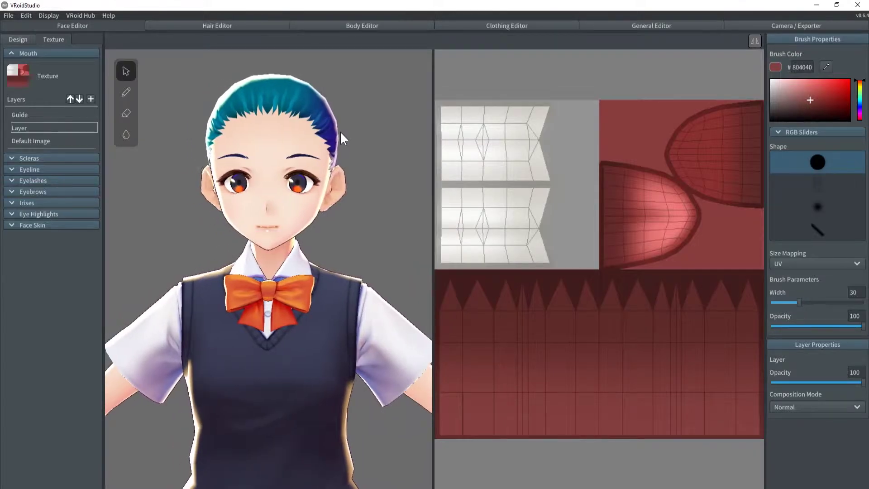
right_drag(356, 128, 358, 128)
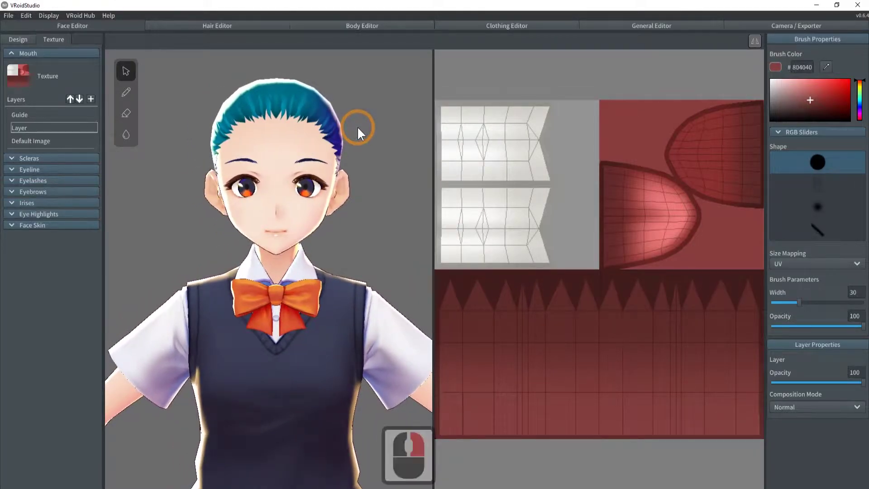
click(10, 55)
click(10, 131)
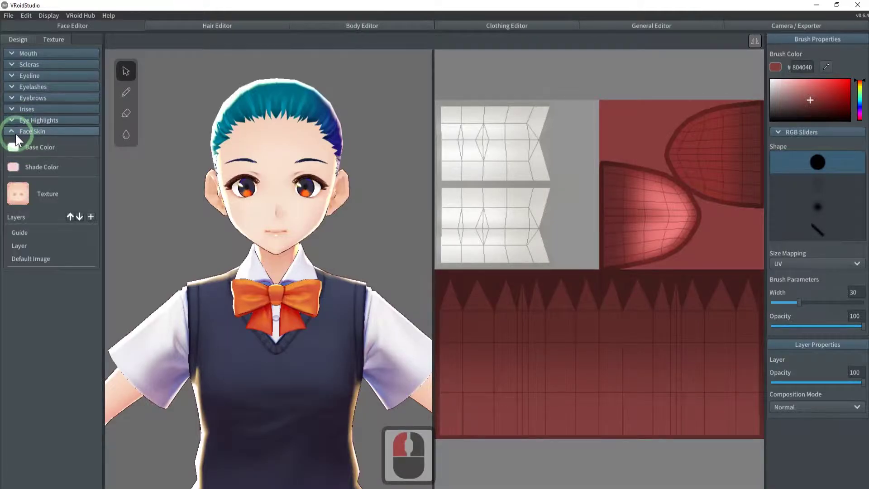
click(28, 257)
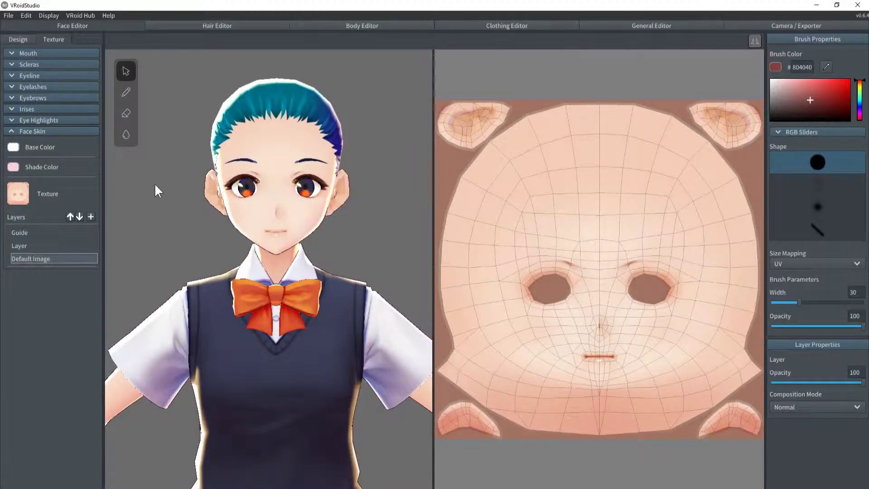
Step: Move the Face Skin's Default Image layer above Guide, and return it to the bottom of the layer order
click(47, 217)
click(40, 258)
click(69, 216)
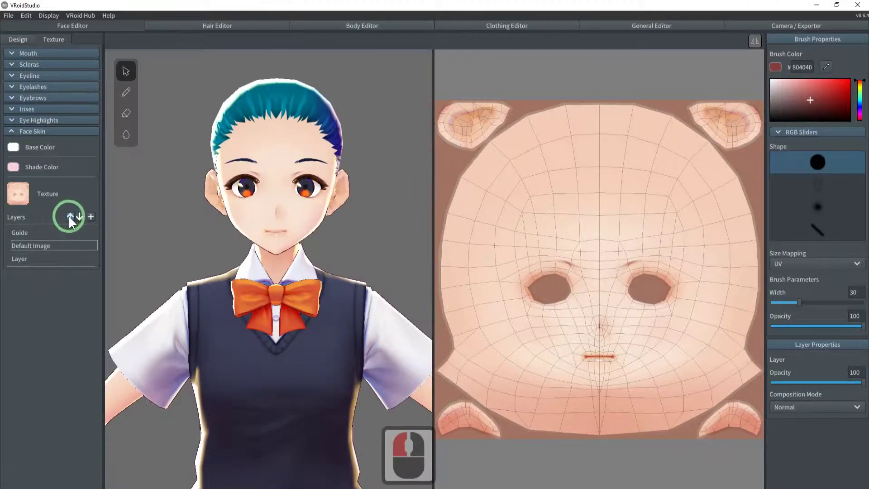
click(70, 217)
click(78, 214)
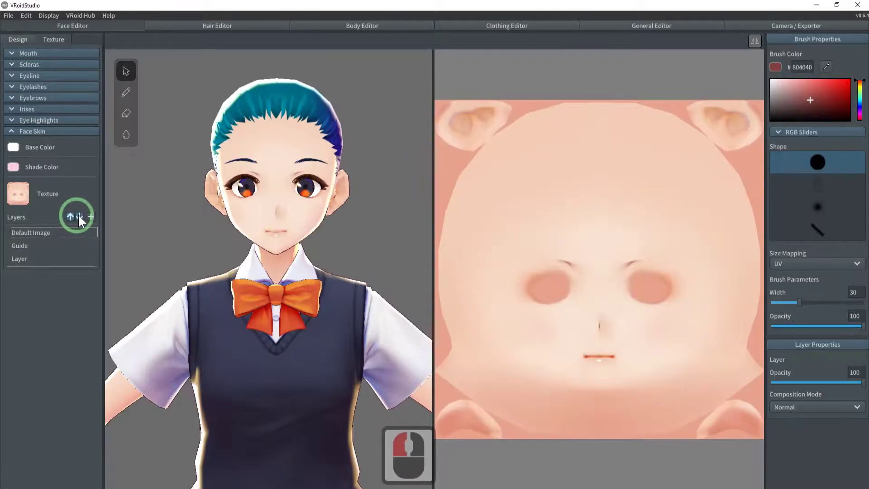
click(78, 216)
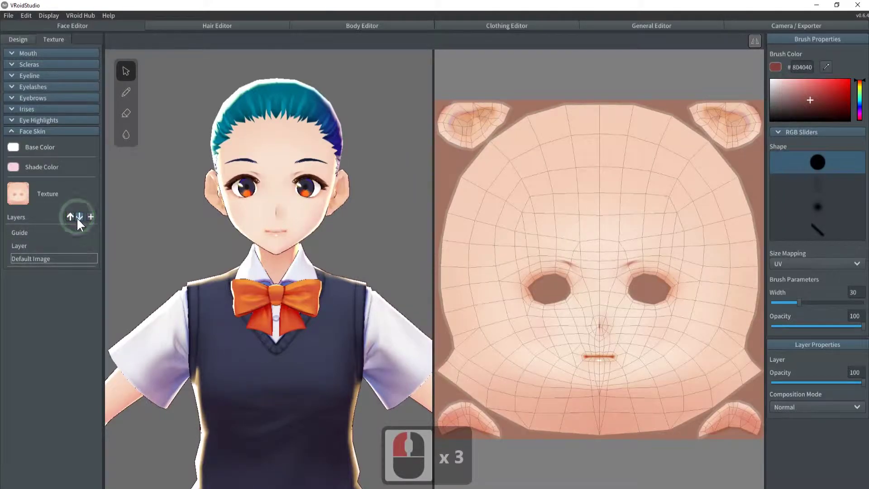
Step: Add a new layer to the Face Skin texture and open the options of the blank layer above Default Image
click(90, 216)
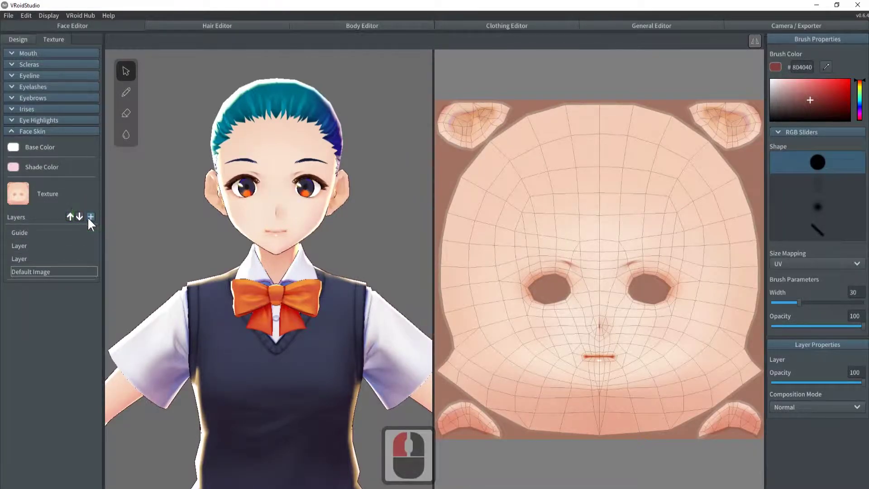
right_click(30, 258)
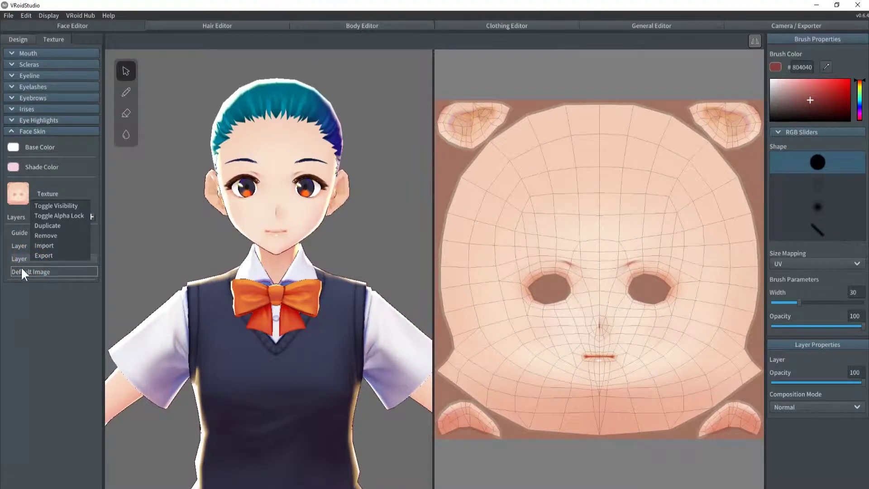
Step: Hide the Face Skin's Default Image layer and make it visible again
right_click(21, 266)
click(54, 213)
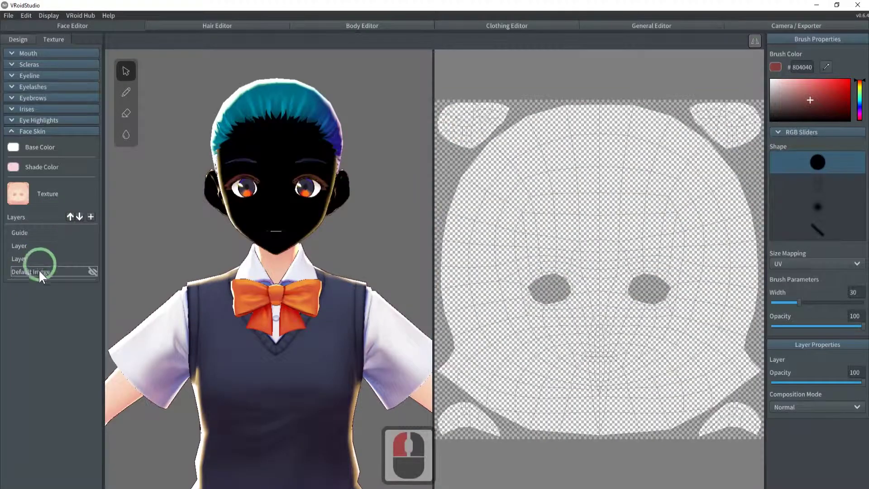
right_click(44, 272)
click(49, 214)
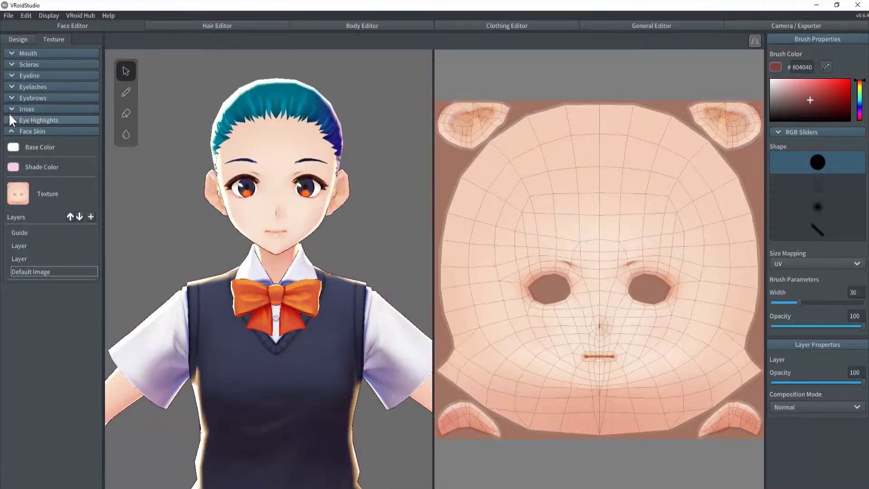
Step: Alpha-lock the Irises' Default Image layer and paint brush strokes in #804040 across one iris with the lock on and off
click(9, 109)
right_click(26, 196)
click(47, 206)
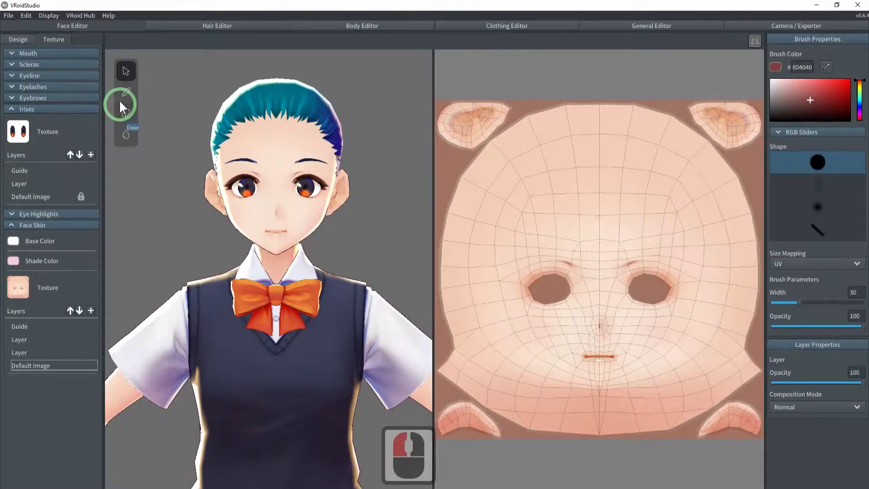
click(123, 91)
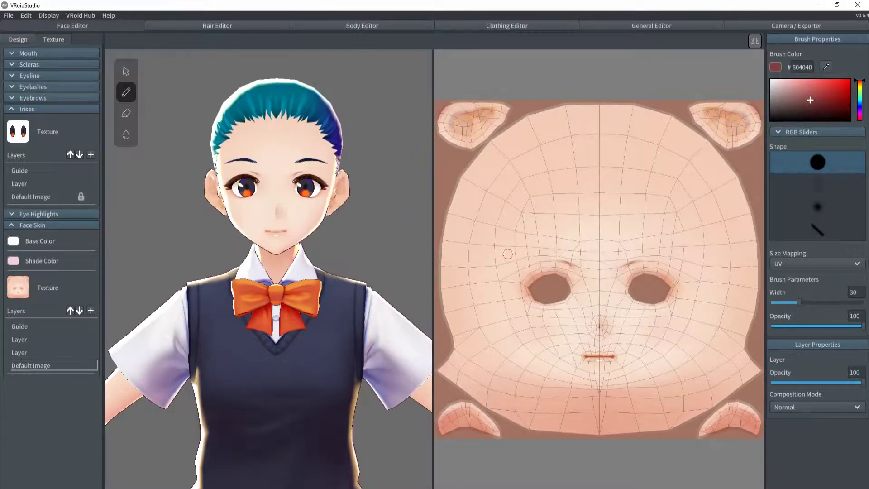
click(45, 196)
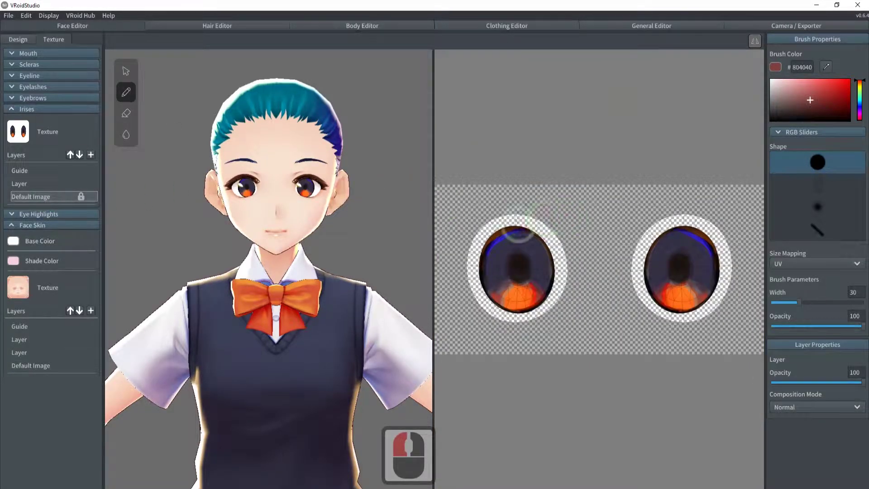
mouse_move(493, 248)
mouse_down()
mouse_move(497, 226)
mouse_move(516, 240)
mouse_up()
mouse_move(541, 199)
mouse_down()
mouse_move(524, 246)
mouse_move(558, 251)
mouse_move(536, 268)
mouse_up()
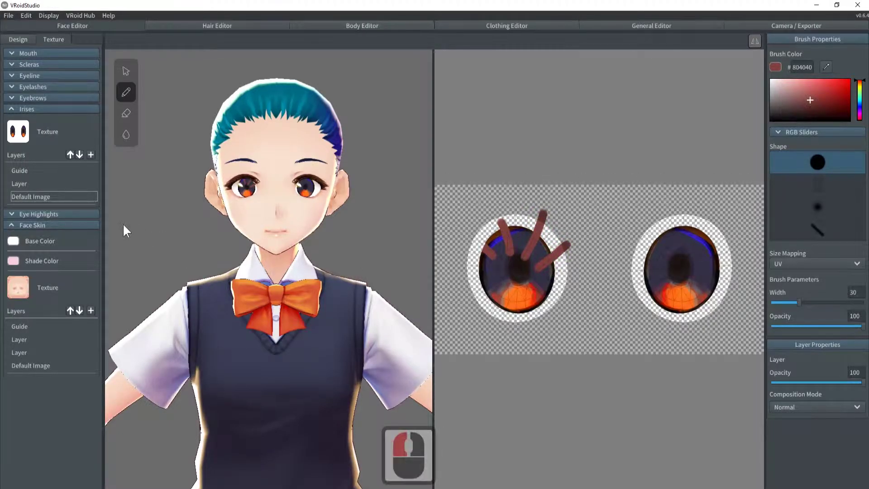
Step: Turn alpha lock back on for the Irises' Default Image layer and paint strokes over the iris's lower part
right_click(49, 196)
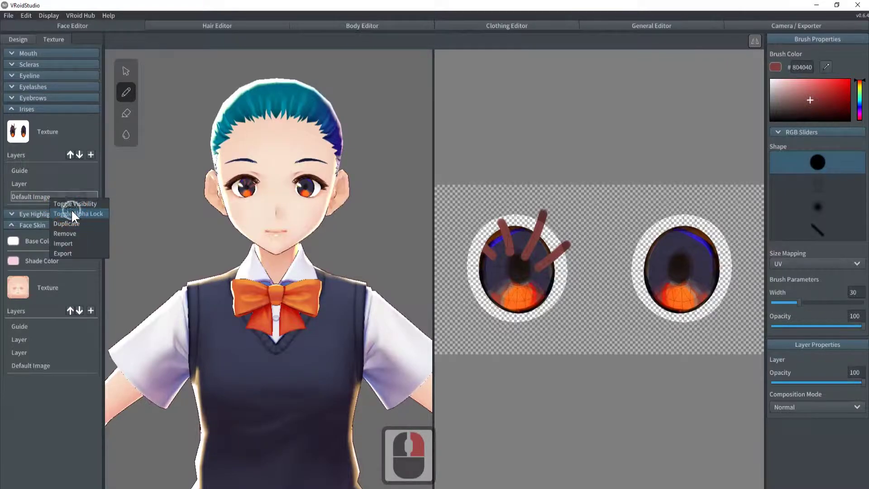
click(72, 209)
drag(519, 278, 507, 312)
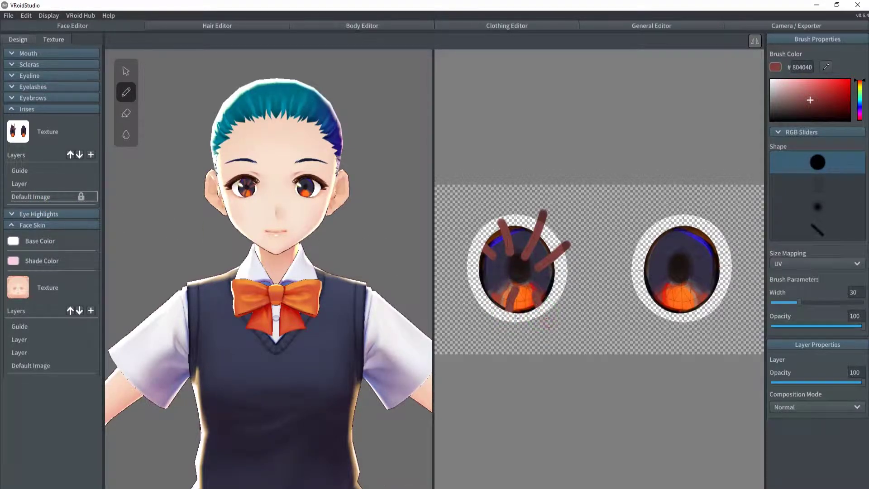
Step: Undo the test strokes and alpha lock changes on the Irises' Default Image layer
key(ctrl+z)
key(ctrl+z)
key(ctrl+z)
key(ctrl+z)
key(ctrl+z)
key(ctrl+z)
key(ctrl+z)
key(ctrl+z)
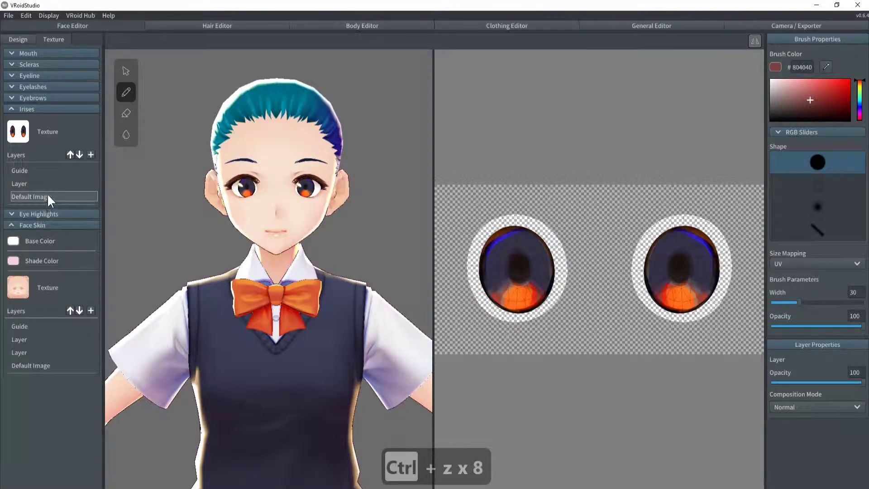
Step: Duplicate the Face Skin's Default Image layer and remove one of the two copies
click(29, 364)
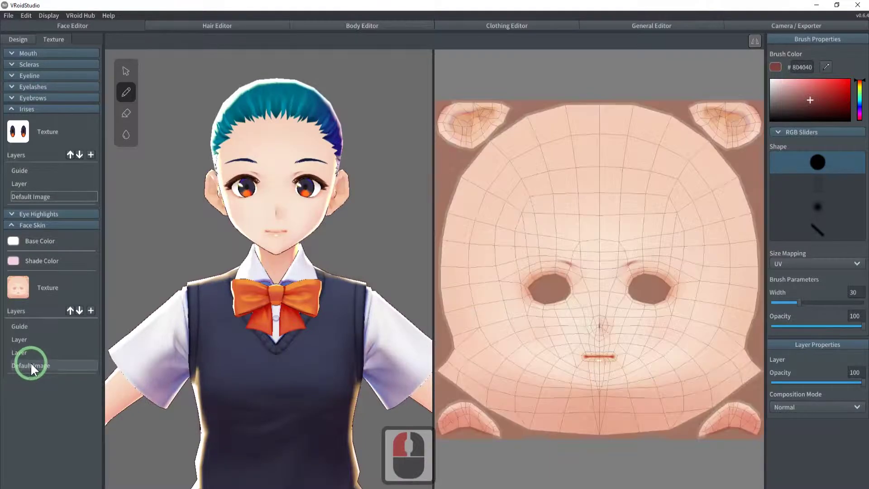
click(10, 108)
click(55, 273)
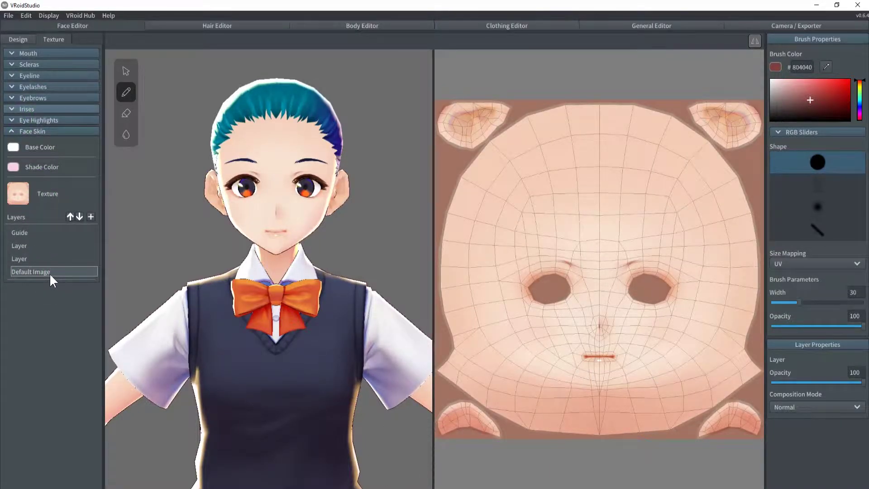
right_click(39, 268)
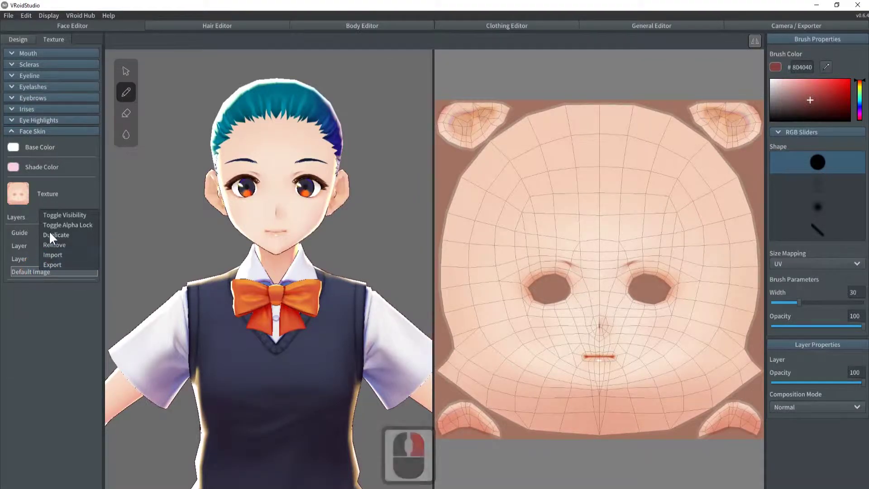
click(51, 233)
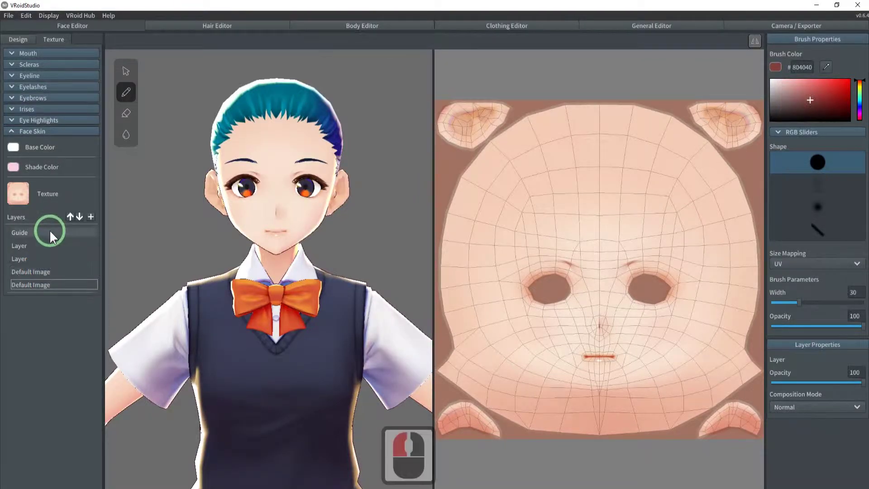
right_click(44, 275)
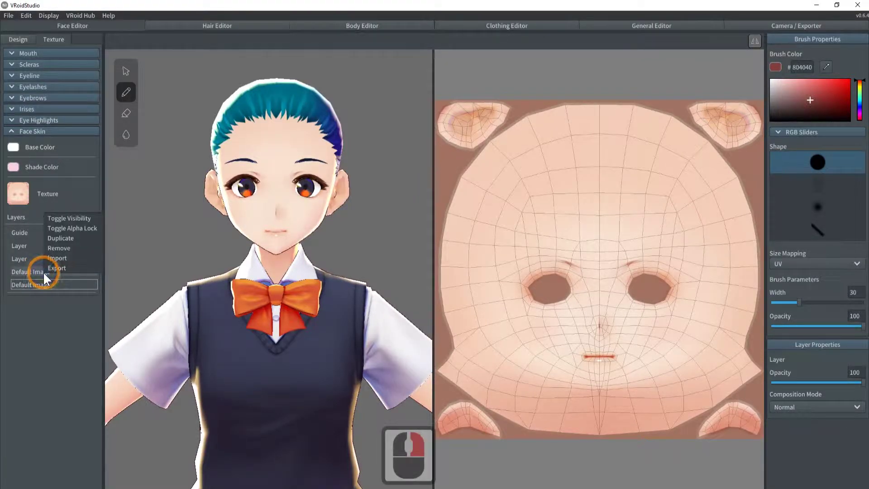
click(63, 249)
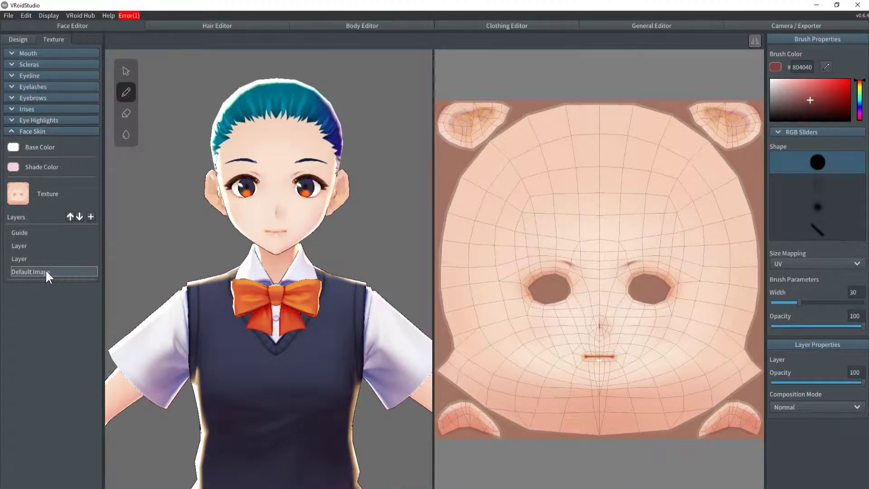
Step: Import an orange-toned face image from the videoimages folder into the Face Skin layer directly above Default Image
click(34, 259)
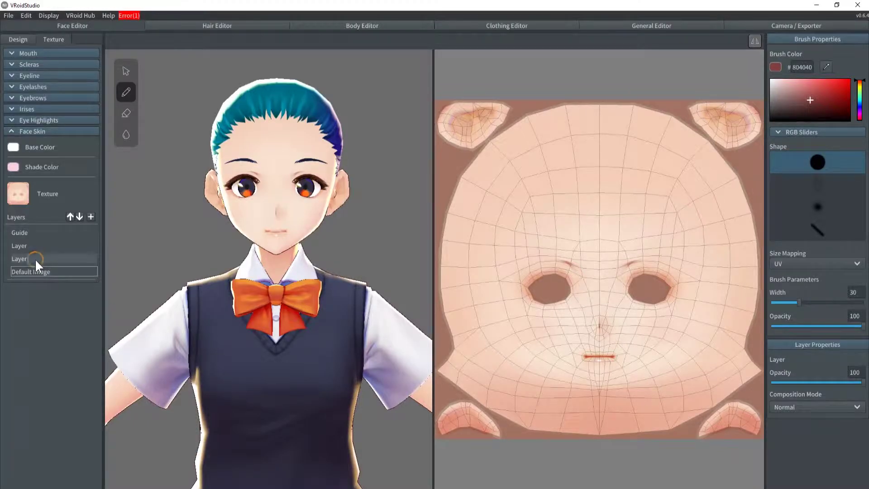
right_click(34, 259)
click(48, 243)
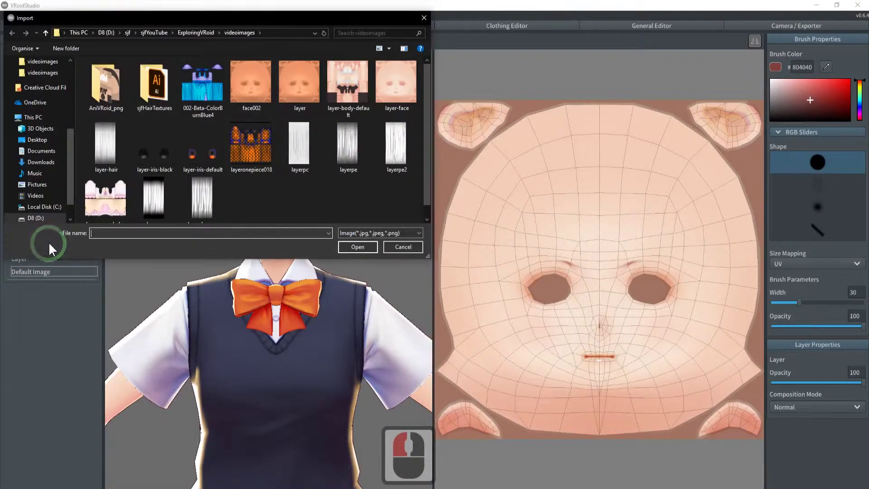
click(355, 248)
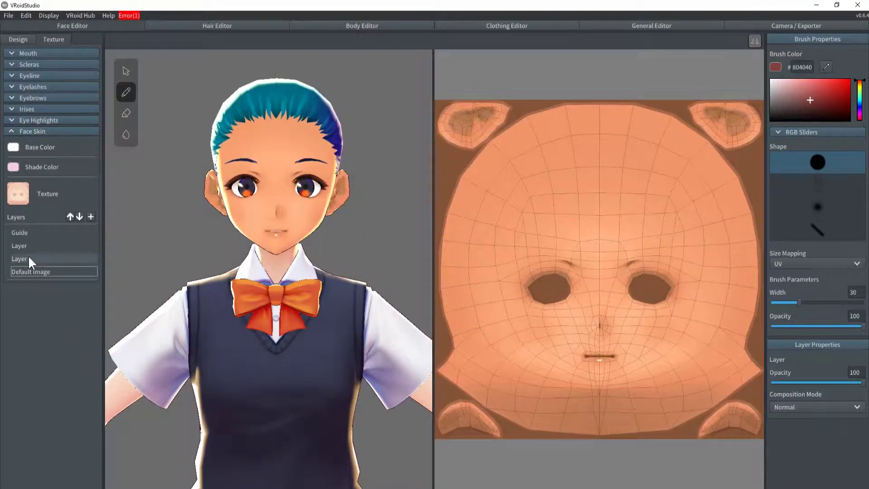
Step: Export the Face Skin layer directly above Default Image as a PNG named layer, and hide that layer
right_click(28, 256)
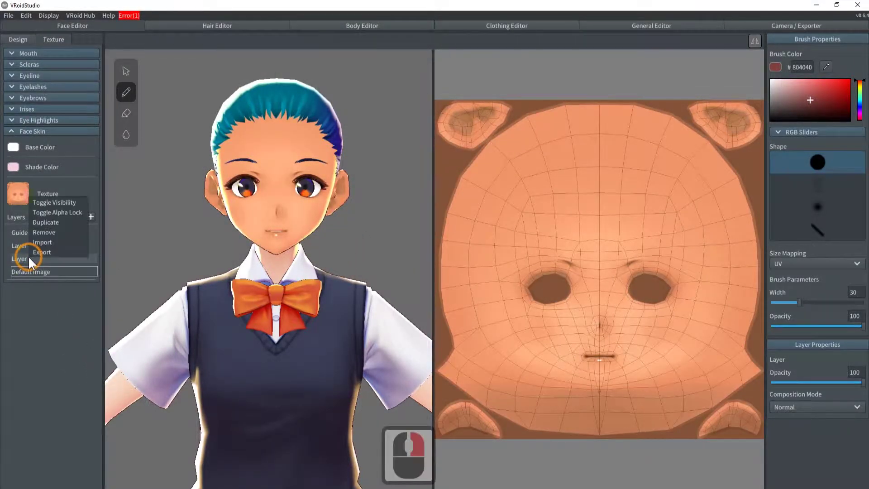
click(35, 251)
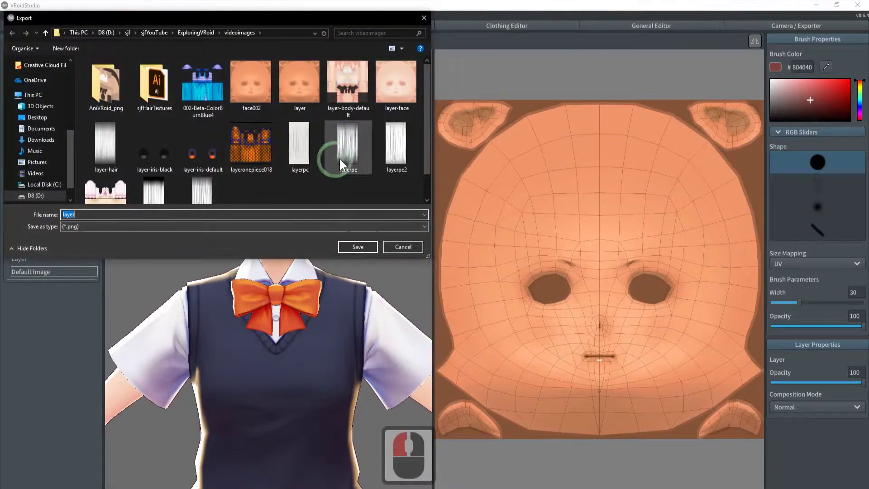
click(355, 247)
click(456, 250)
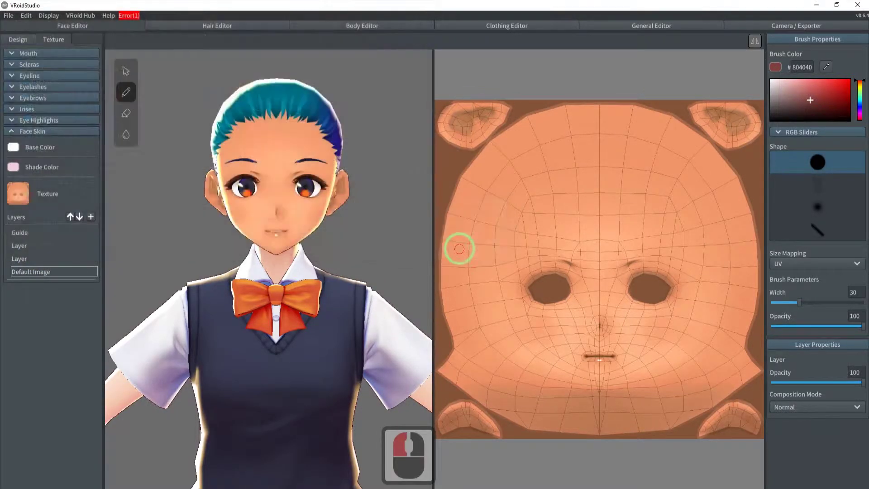
right_click(31, 255)
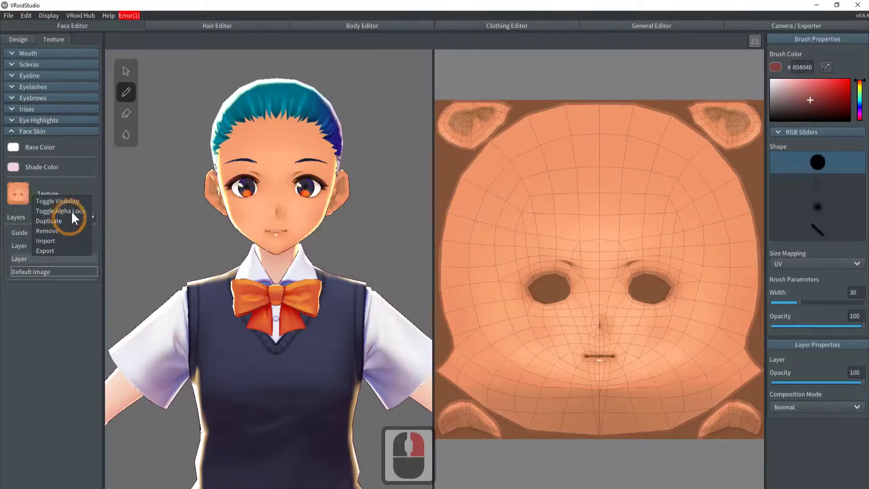
click(69, 198)
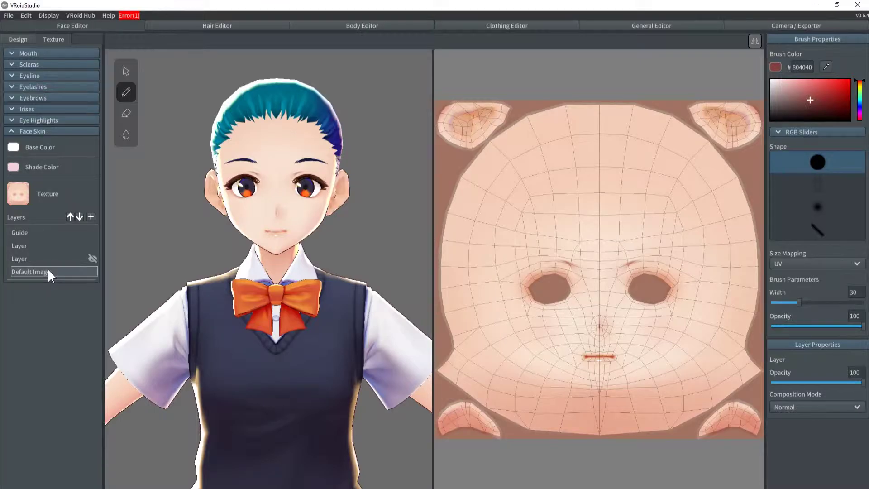
click(11, 132)
Step: Toggle the visibility of the Mouth's Default Image layer off and back on
click(12, 53)
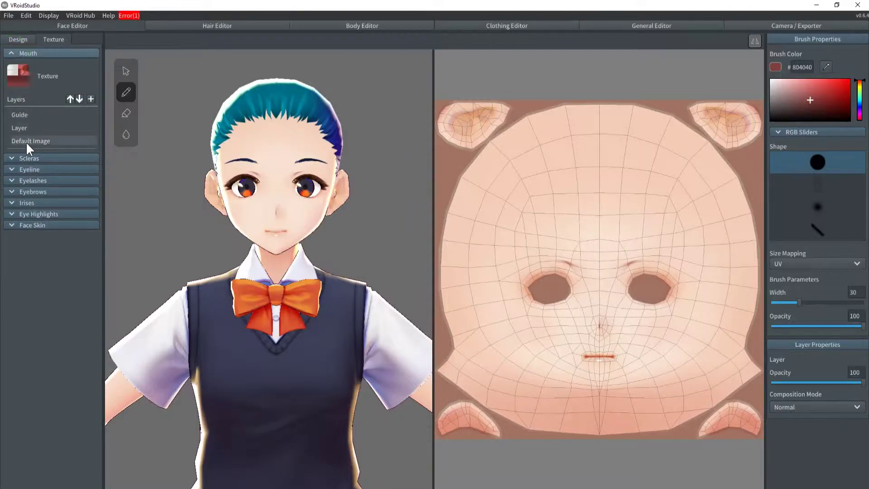
right_click(26, 142)
click(35, 146)
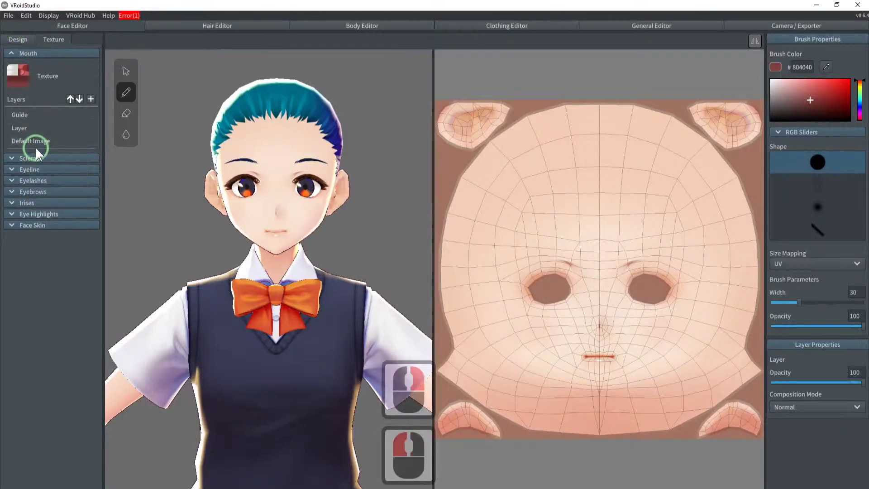
right_click(37, 141)
click(45, 145)
click(10, 52)
Step: Toggle the visibility of the Scleras' Default Image layer off and back on
click(11, 63)
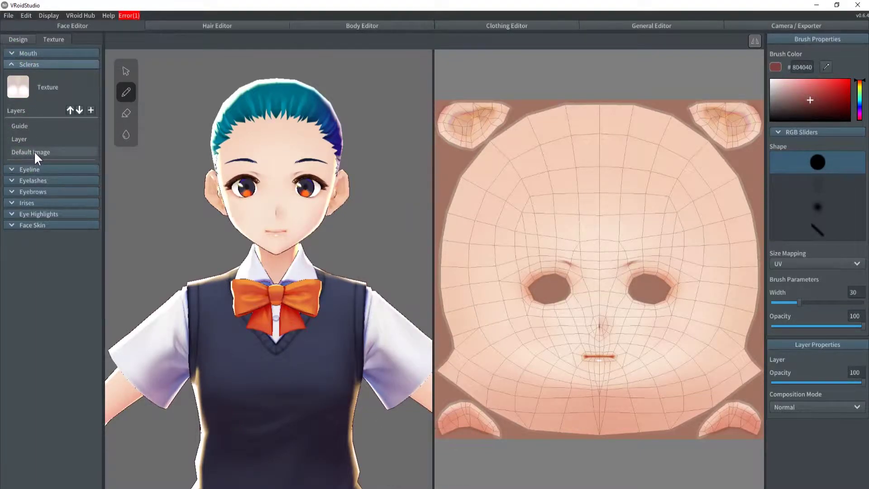
right_click(35, 151)
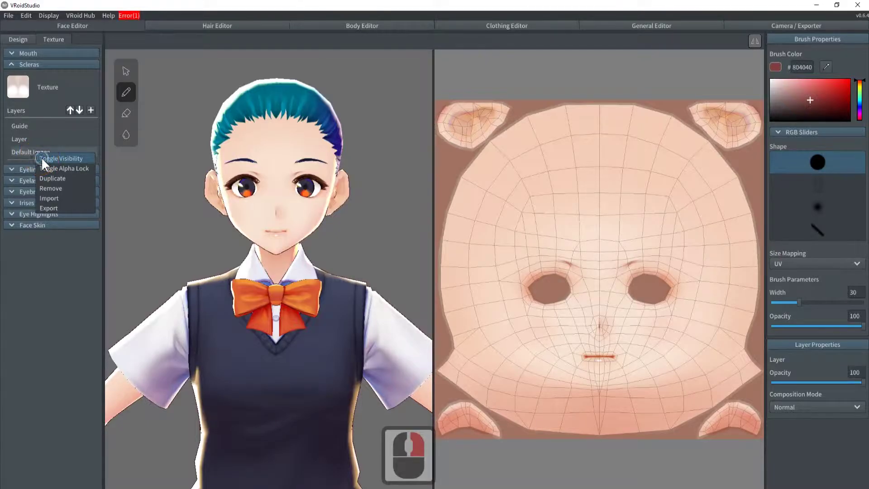
click(42, 156)
click(42, 150)
right_click(50, 154)
click(51, 156)
click(11, 65)
Step: Toggle the visibility of the Eyeline's Default Image layer off and back on
click(10, 75)
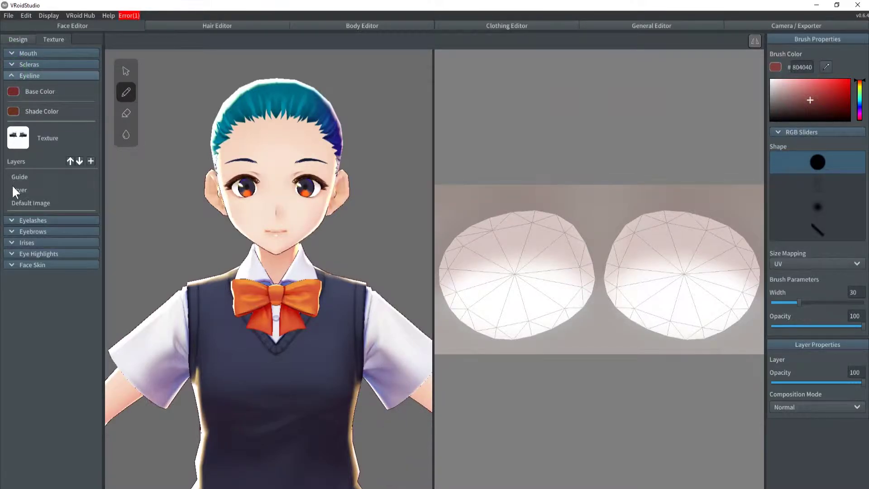
click(18, 204)
click(37, 205)
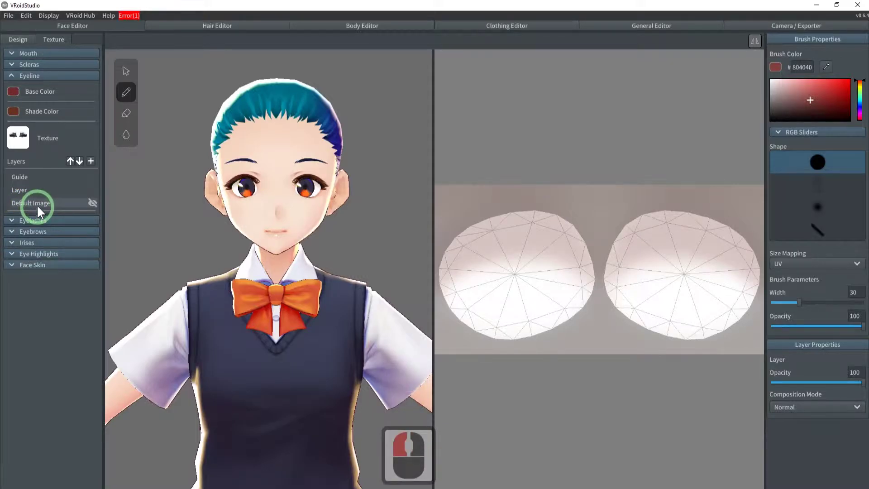
right_click(38, 200)
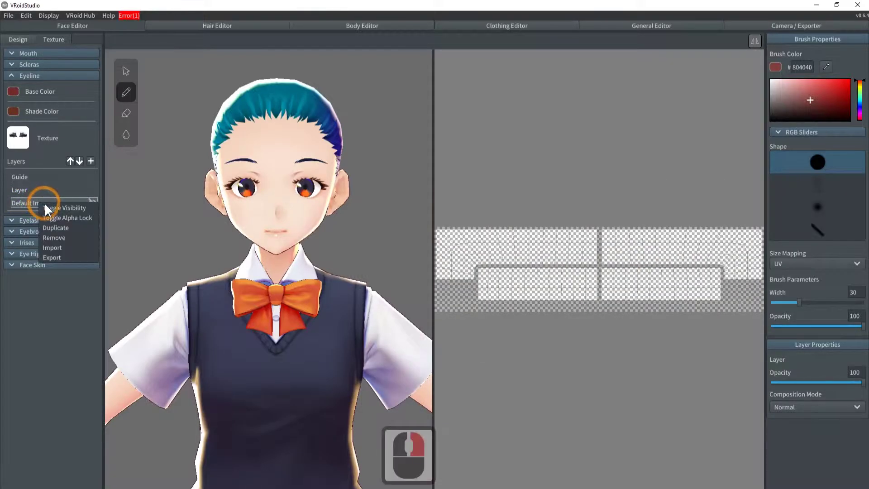
click(45, 203)
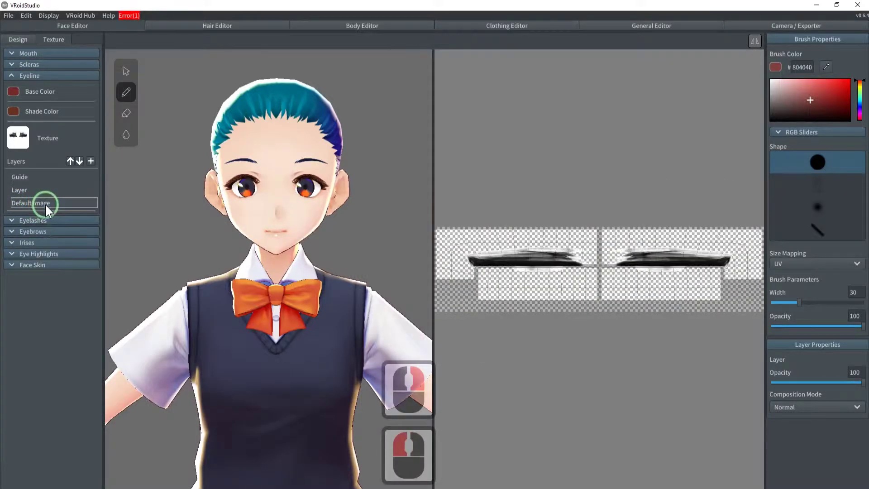
click(10, 76)
Step: Toggle the visibility of the Eyelashes' Default Image layer off and back on
click(9, 86)
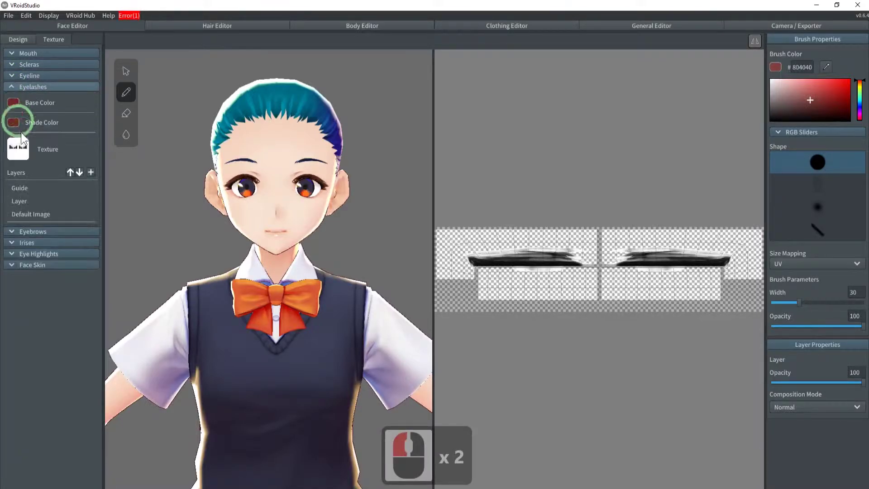
right_click(34, 212)
click(40, 217)
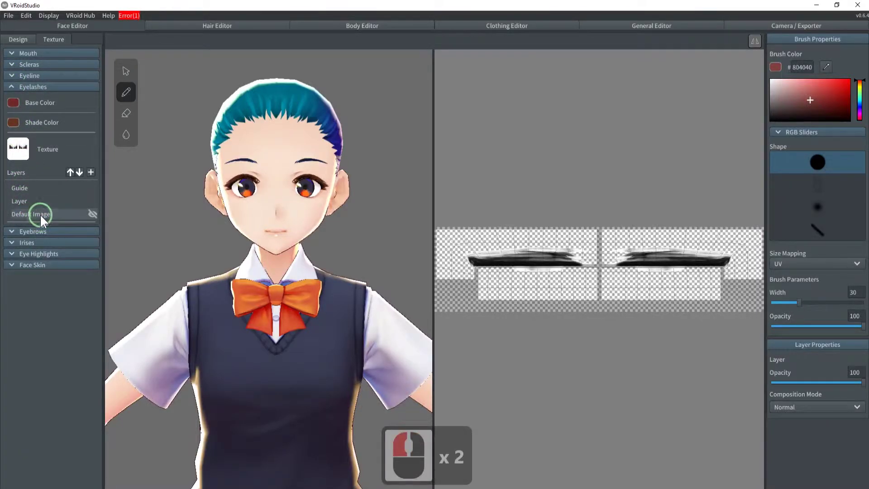
right_click(40, 213)
click(52, 221)
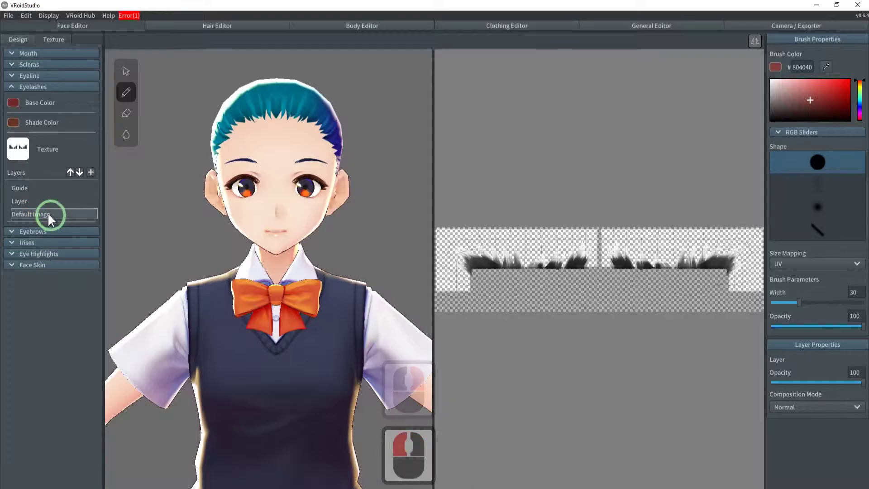
click(10, 86)
Step: Toggle the visibility of the Eyebrows' Default Image layer off and back on
click(12, 96)
right_click(34, 222)
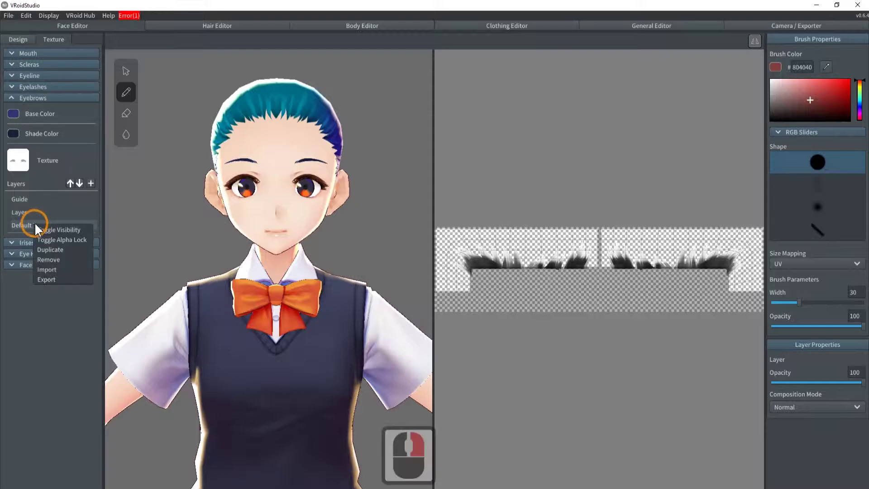
click(43, 227)
click(44, 223)
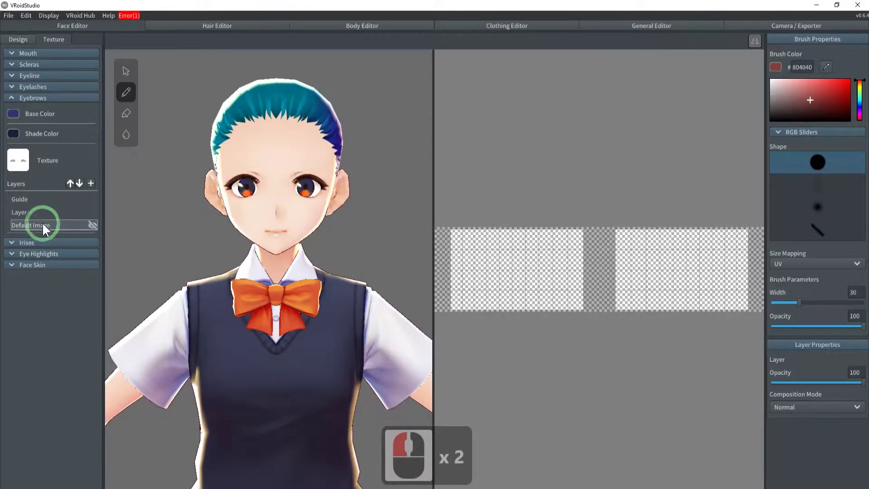
right_click(42, 221)
click(50, 225)
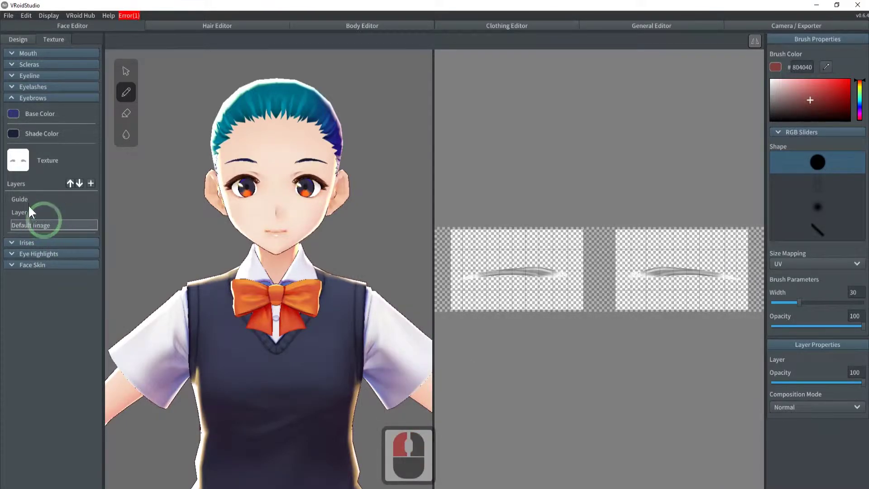
click(10, 97)
Step: Hide and show the Irises' Default Image layer twice to compare the eyes with and without it
click(10, 109)
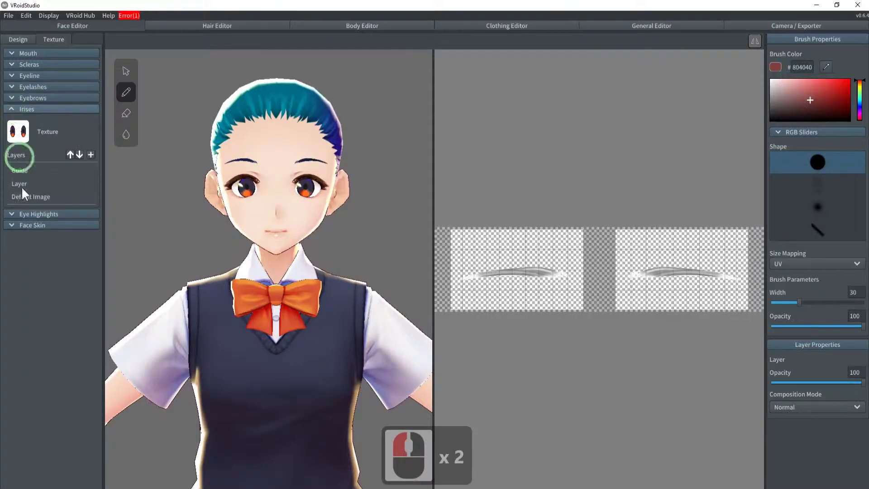
right_click(25, 193)
click(34, 199)
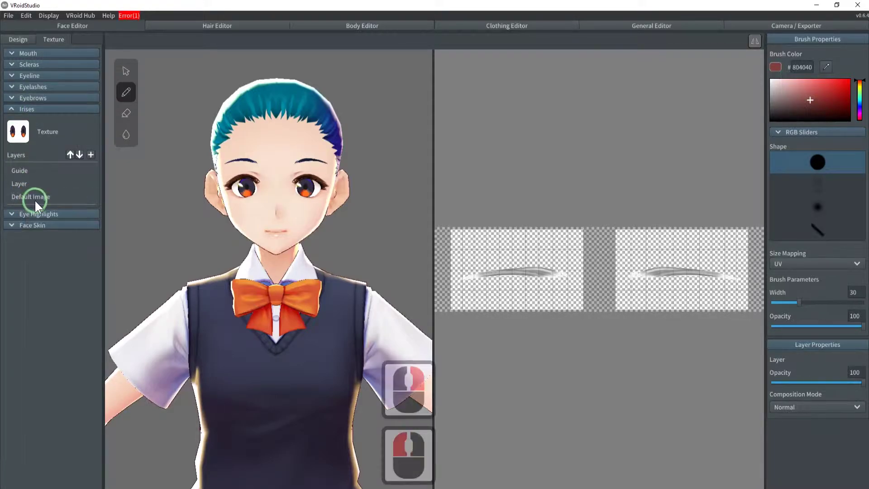
click(34, 194)
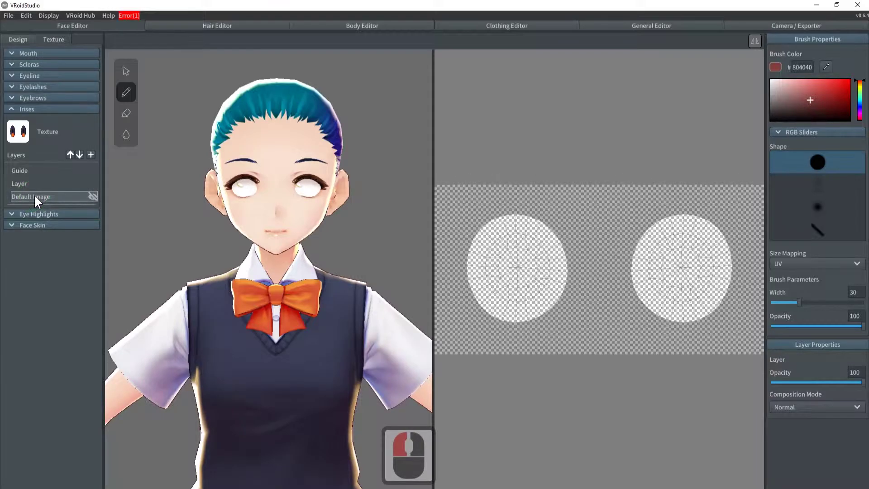
right_click(34, 194)
click(39, 201)
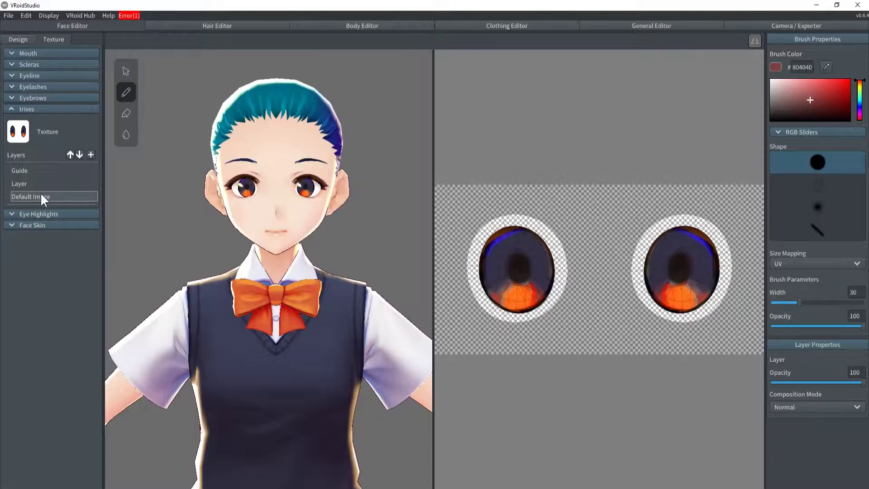
right_click(35, 195)
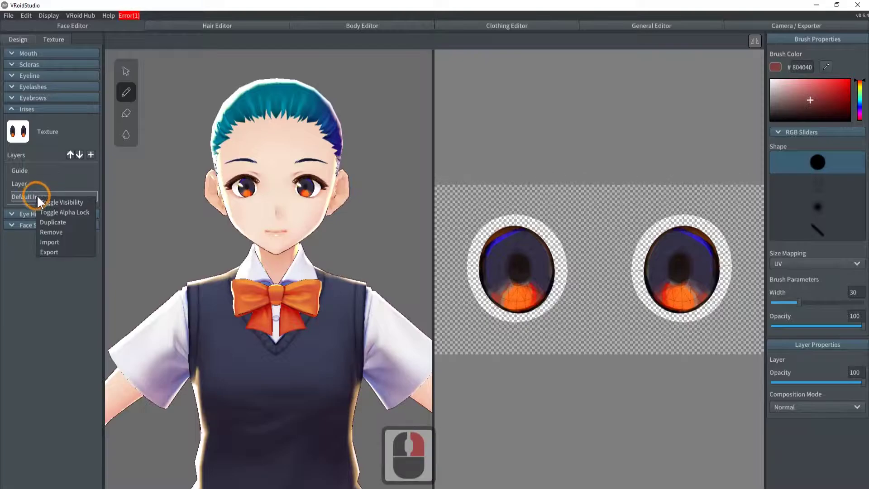
click(44, 199)
right_click(40, 195)
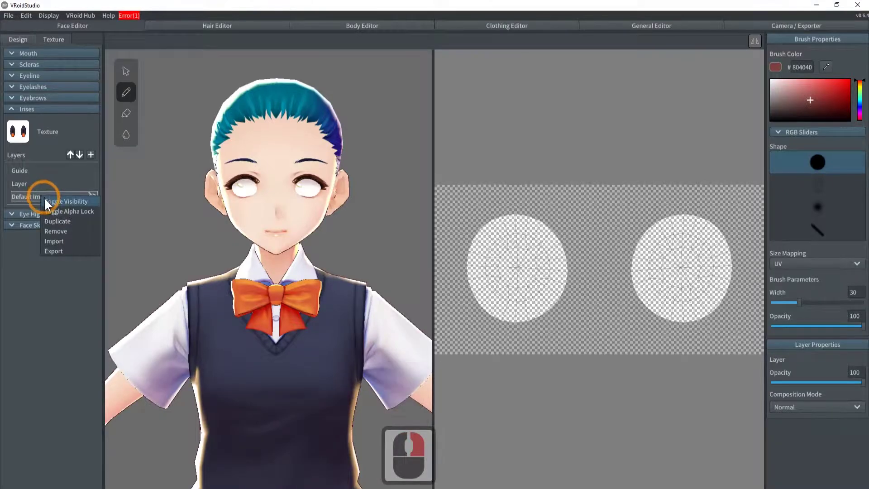
click(45, 198)
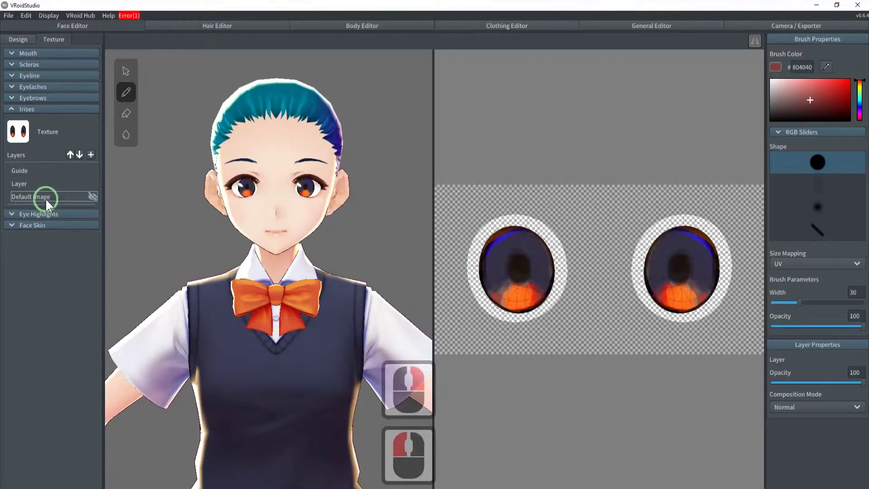
click(9, 109)
Step: Hide and show the Eye Highlights' Default Image layer twice to compare the eyes with and without the highlights
click(11, 121)
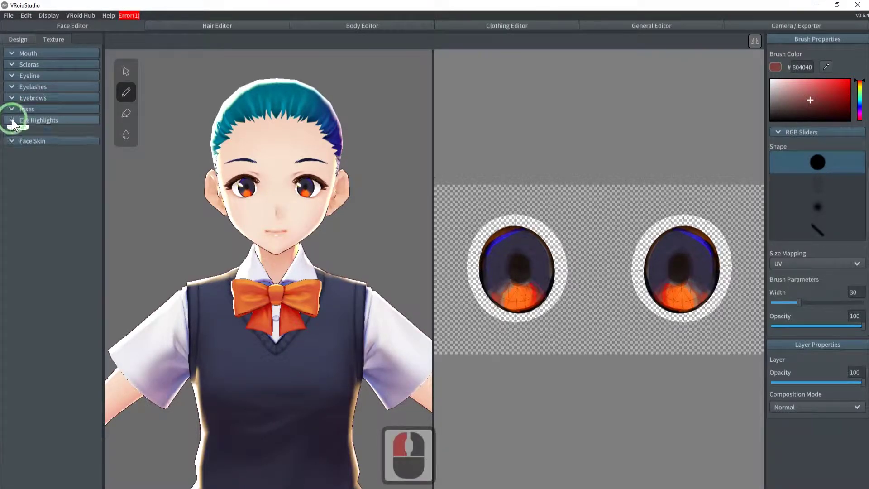
right_click(27, 205)
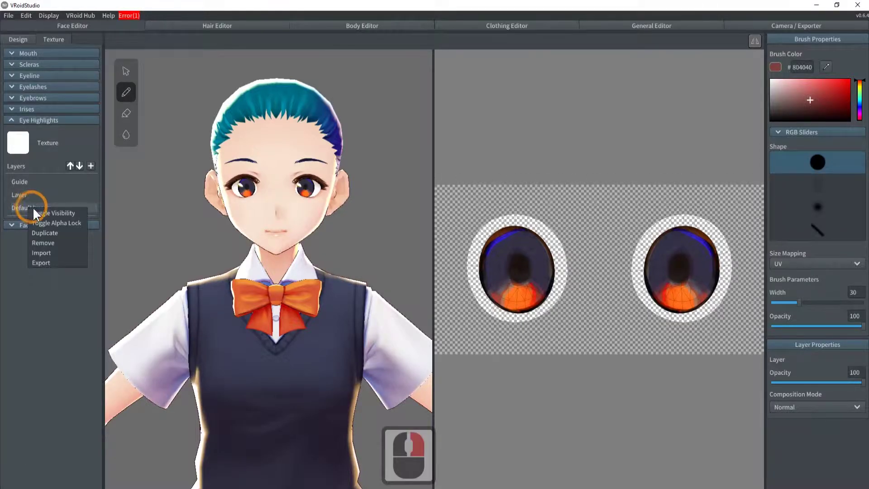
click(33, 207)
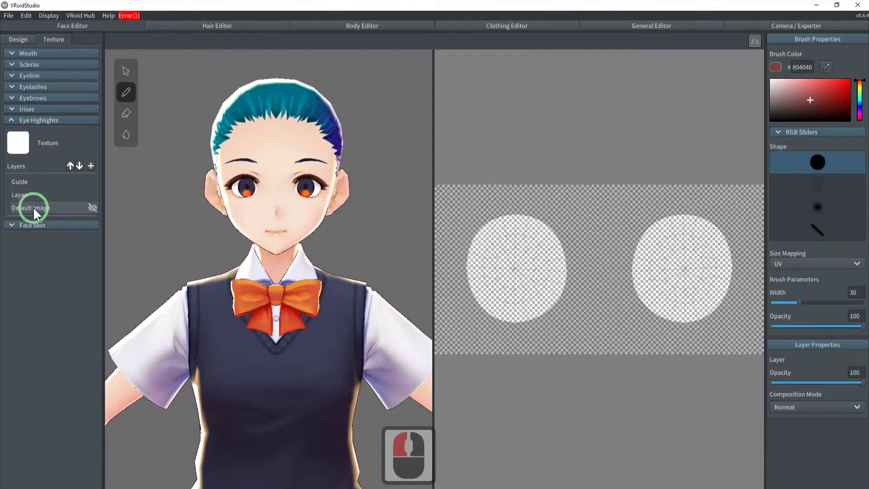
right_click(34, 207)
double_click(39, 211)
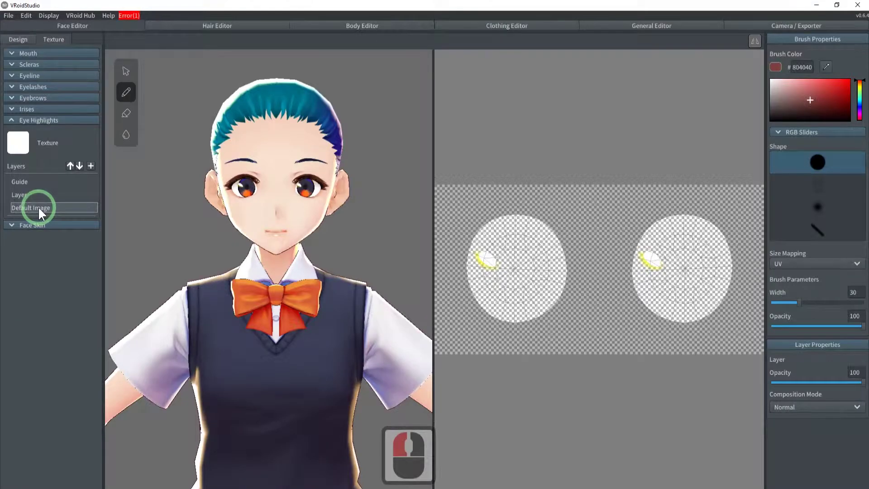
right_click(39, 210)
click(42, 216)
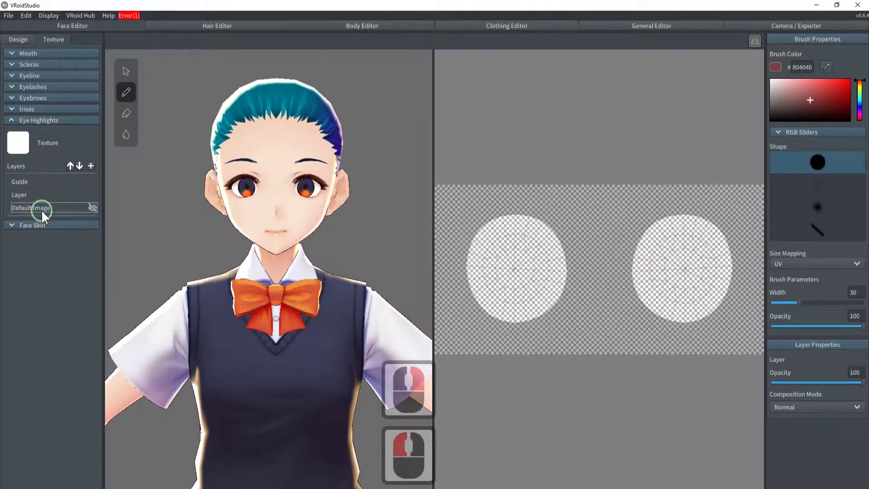
right_click(39, 208)
click(45, 213)
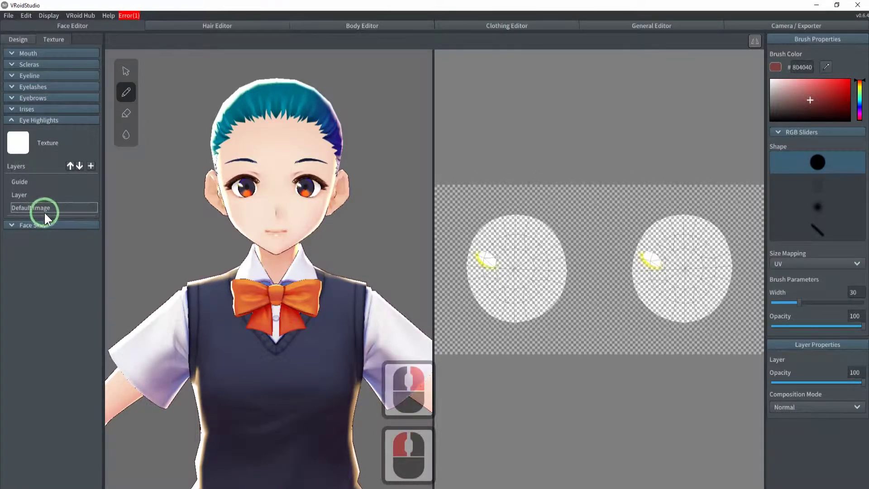
Step: Hide and show the Face Skin's Default Image layer twice to compare the face with and without its skin texture
click(12, 119)
click(12, 131)
click(19, 278)
right_click(27, 270)
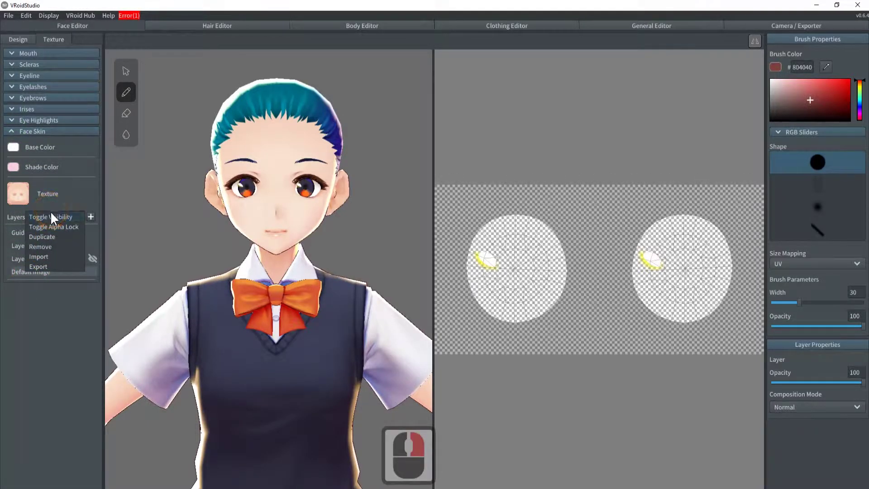
click(49, 213)
double_click(38, 268)
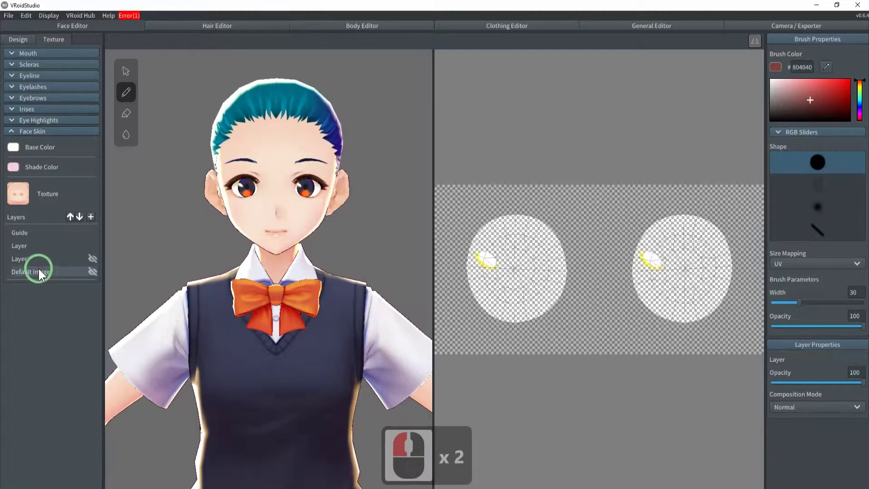
right_click(38, 270)
click(53, 212)
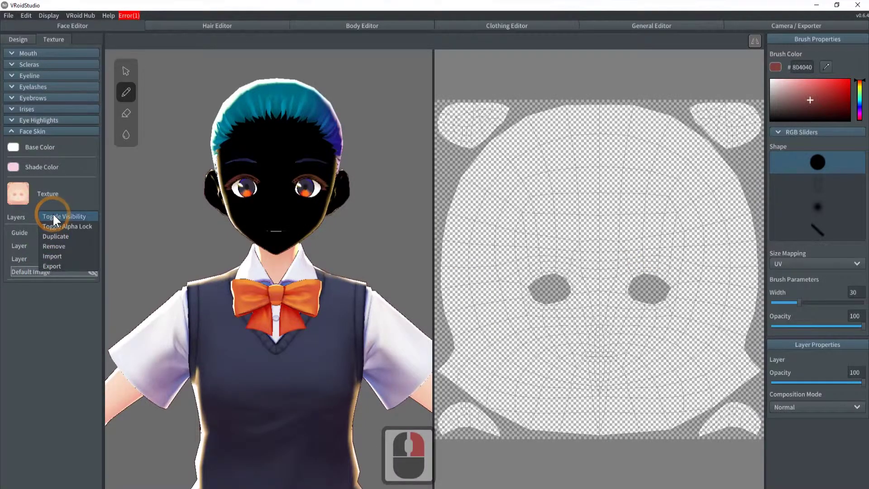
click(67, 271)
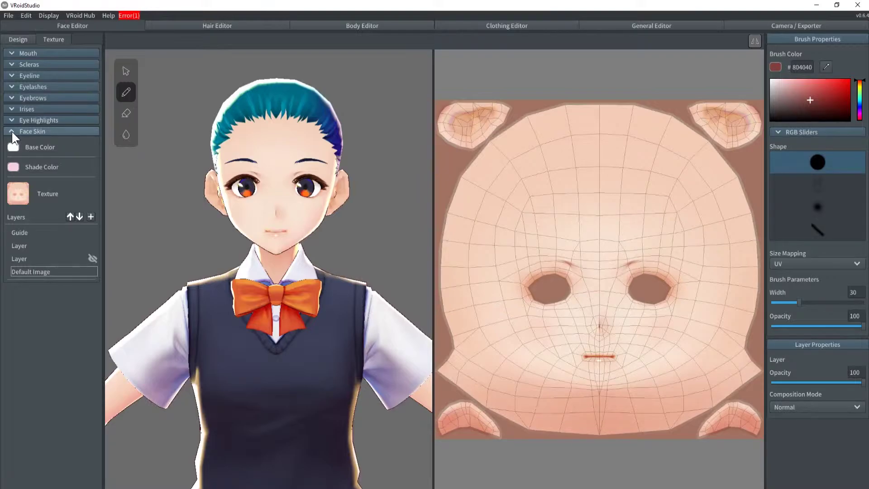
right_click(50, 272)
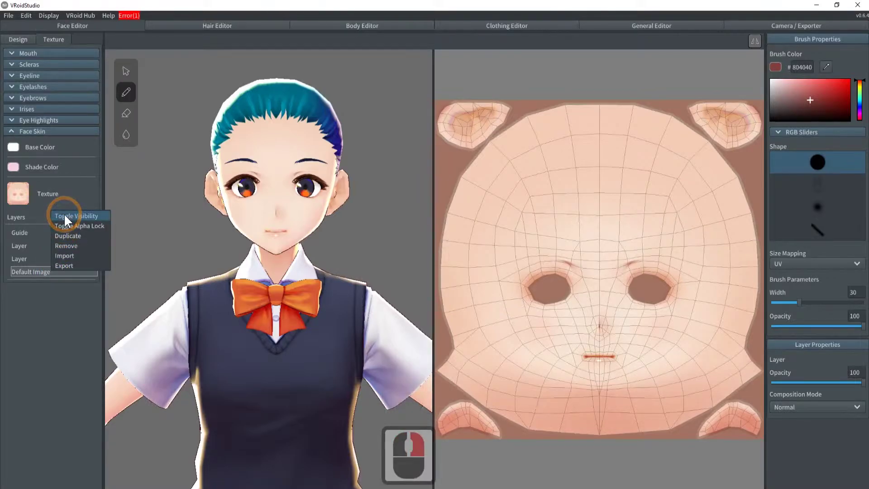
click(64, 213)
right_click(53, 270)
click(59, 214)
click(62, 272)
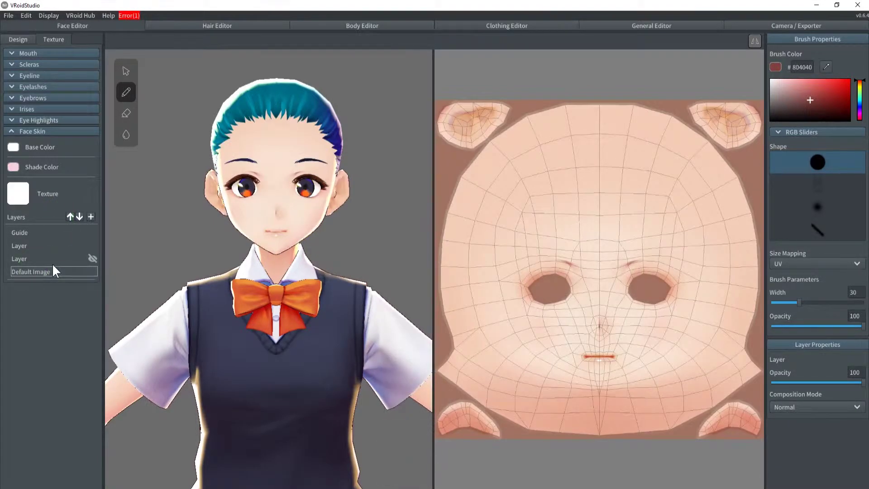
click(41, 260)
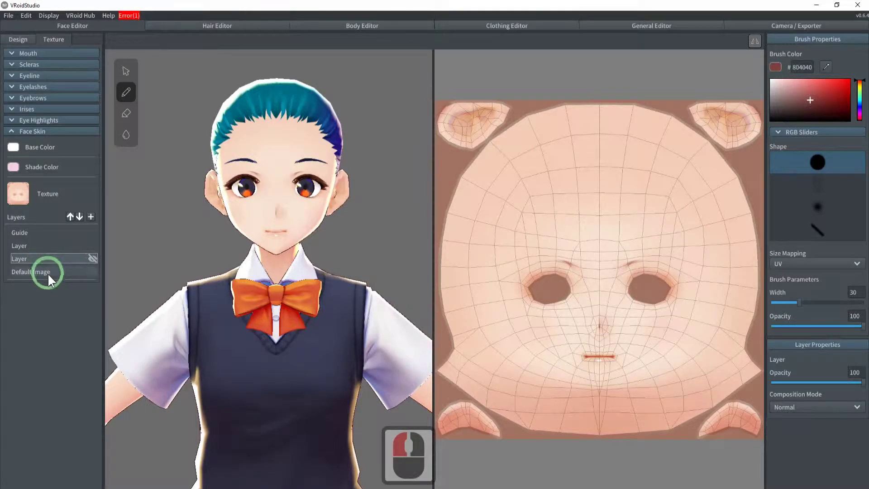
click(48, 271)
click(47, 271)
click(47, 271)
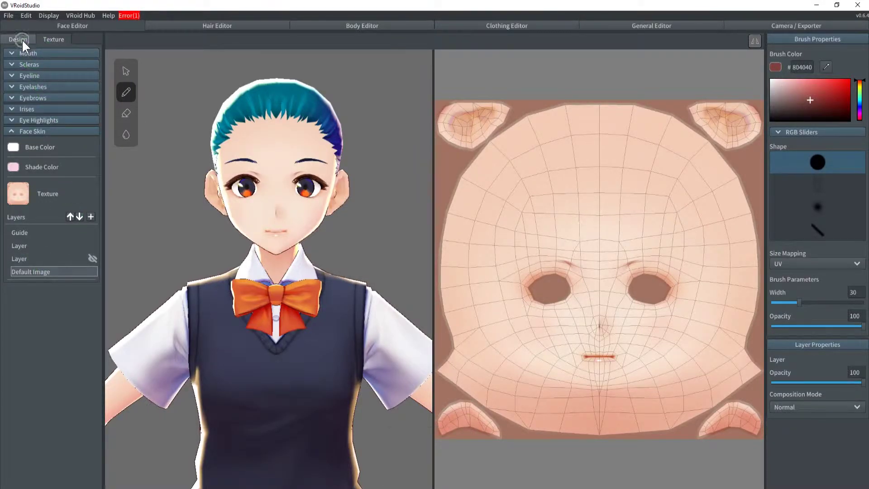
Step: View the face design parameters, return to the textures, and reopen Face Skin's Default Image layer with Mouth collapsed
click(21, 39)
click(48, 38)
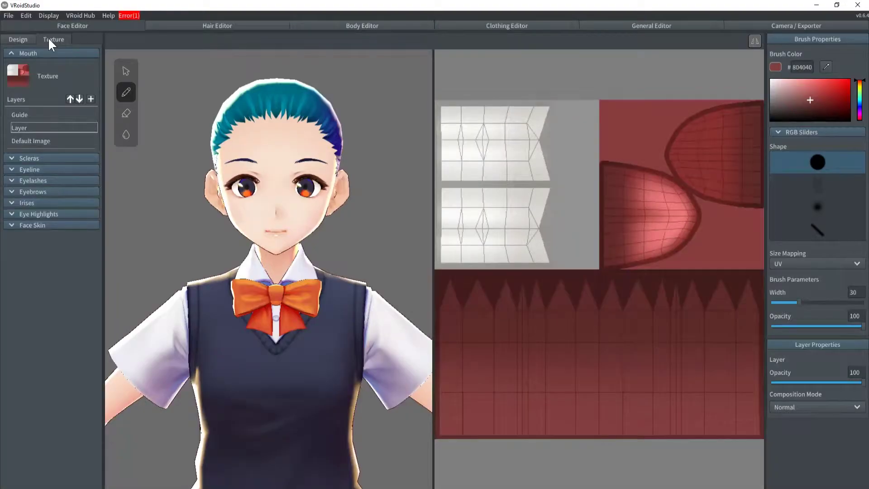
click(11, 224)
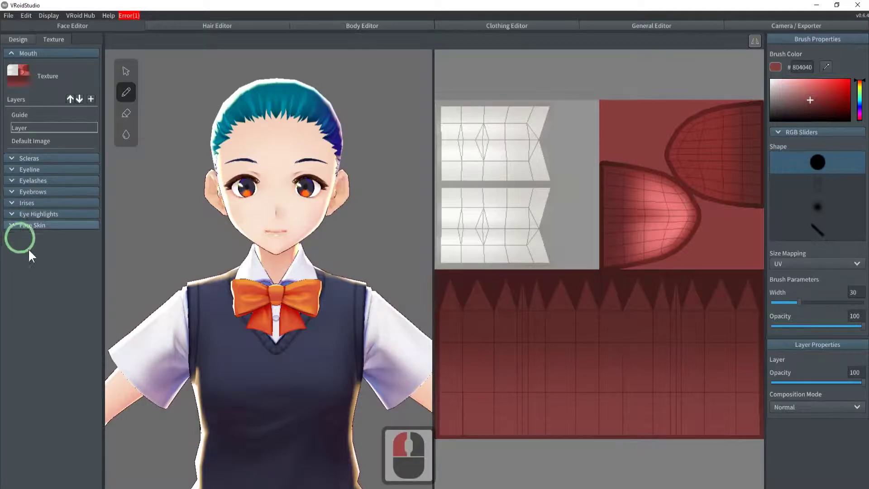
click(31, 365)
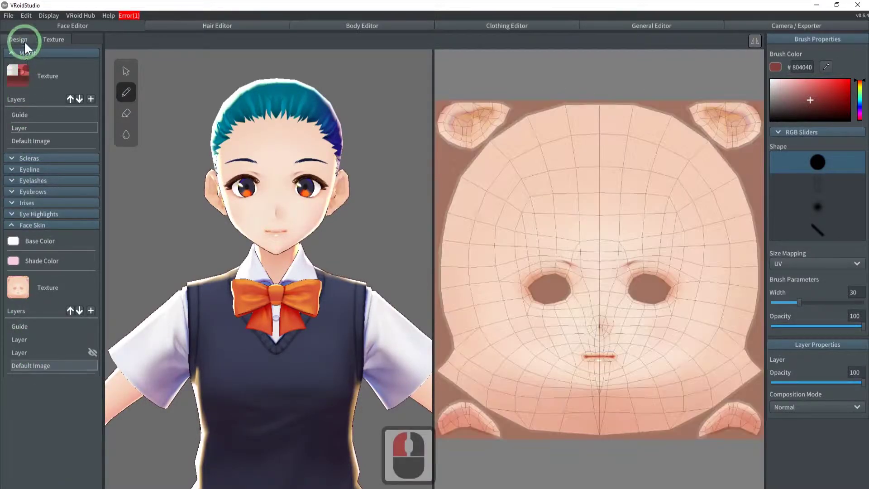
click(10, 53)
click(83, 228)
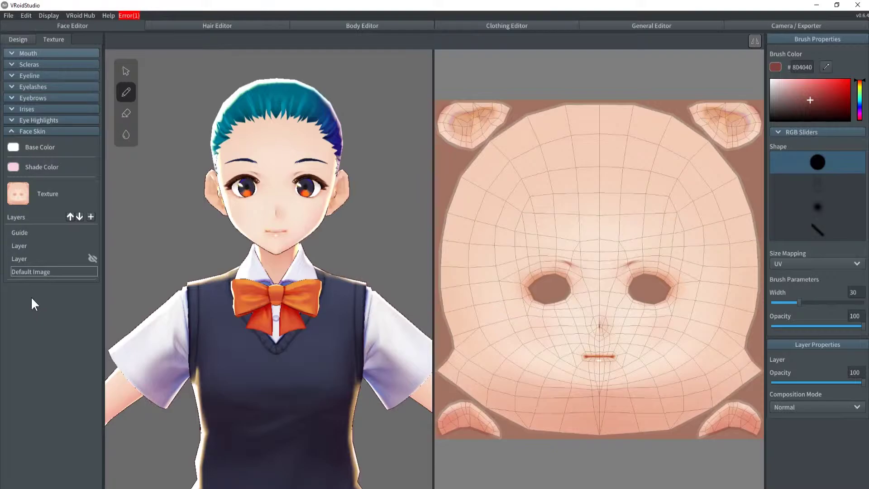
Step: Try the selection, brush, eraser and blur tools one after another
click(125, 71)
click(125, 72)
click(126, 94)
click(126, 114)
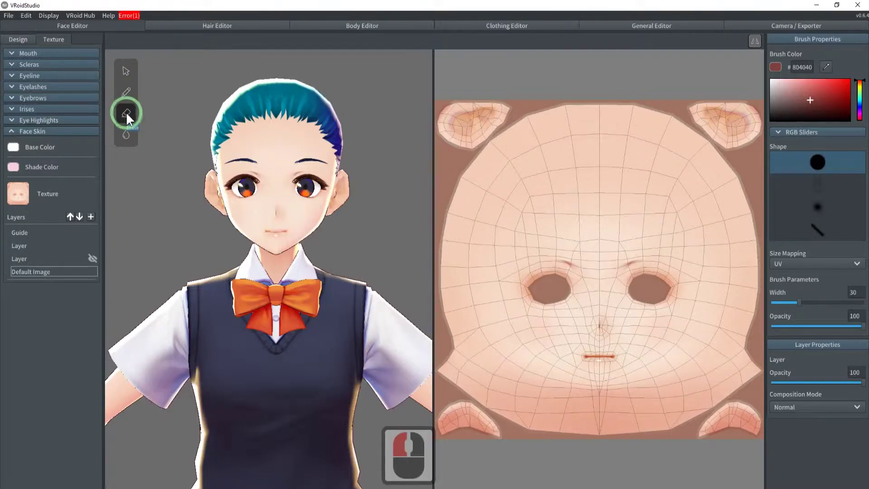
click(126, 132)
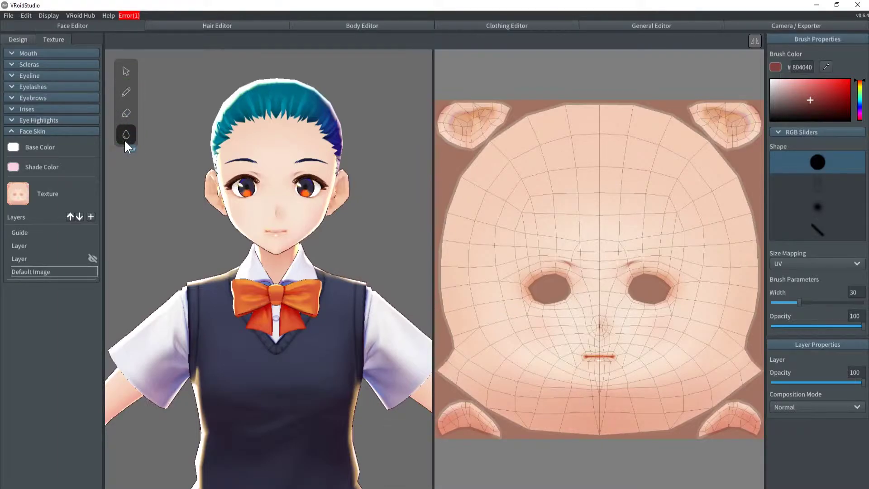
Step: Try entering the hex code 90000 as the brush color and sampling a color with the eyedropper
click(844, 52)
click(774, 67)
text(90000)
click(851, 51)
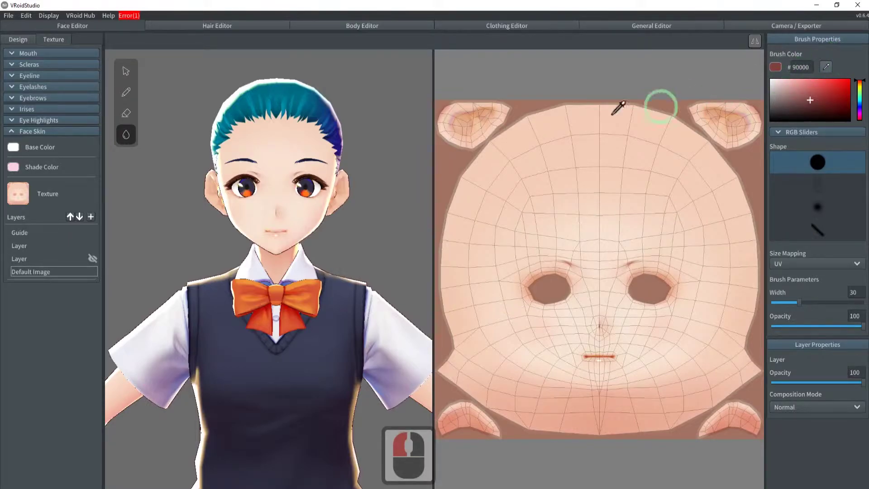
click(90, 261)
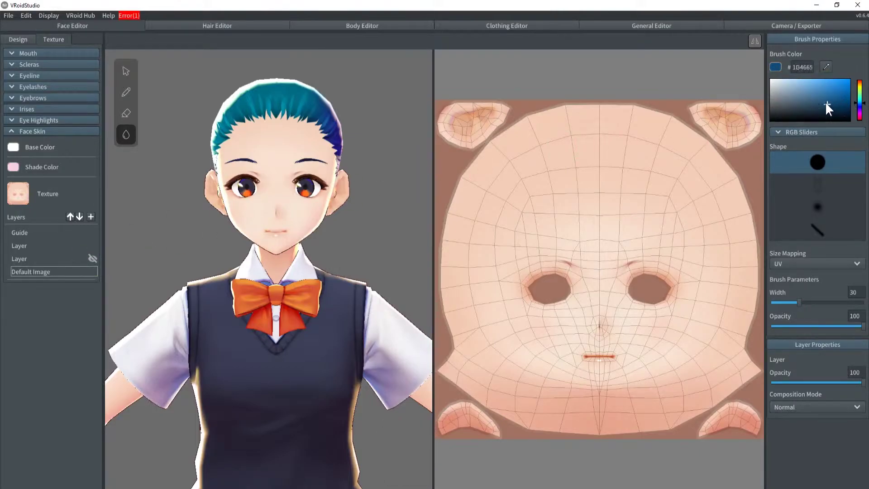
Step: Choose a magenta brush color and fine-tune it to R 190, G 1, B 191
mouse_move(837, 97)
mouse_down()
mouse_move(859, 89)
mouse_move(860, 115)
mouse_up()
click(860, 97)
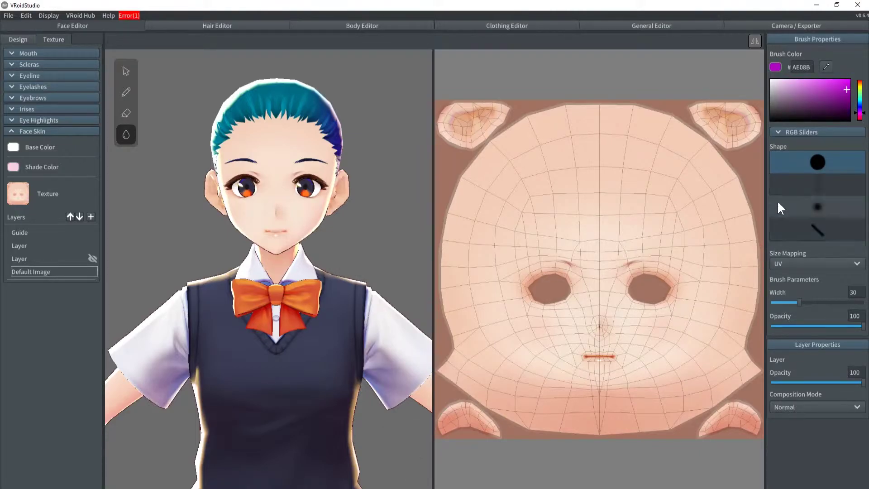
click(777, 132)
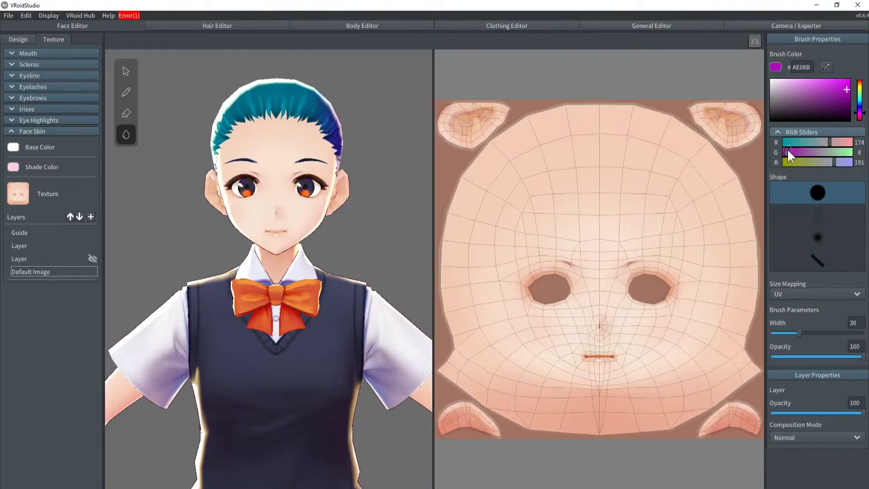
mouse_move(797, 153)
mouse_down()
mouse_move(786, 154)
mouse_move(832, 140)
mouse_up()
click(810, 139)
Step: Cycle through the available brush shapes and return to the solid round one
click(819, 216)
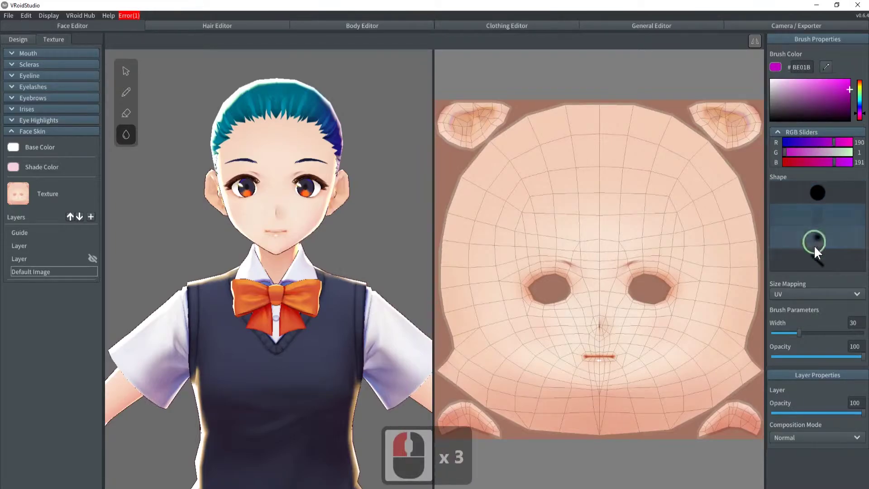
click(813, 242)
click(816, 195)
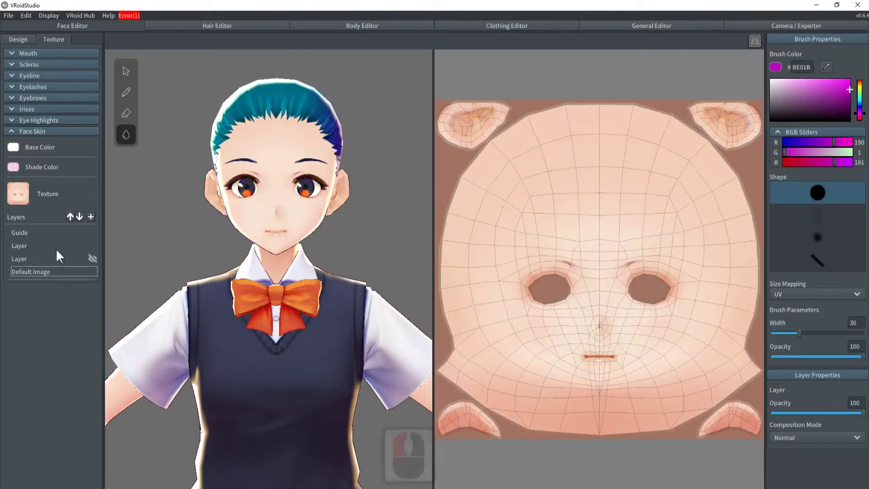
Step: Paint one horizontal test stroke with each of the four brush shapes across the flat face texture
click(129, 92)
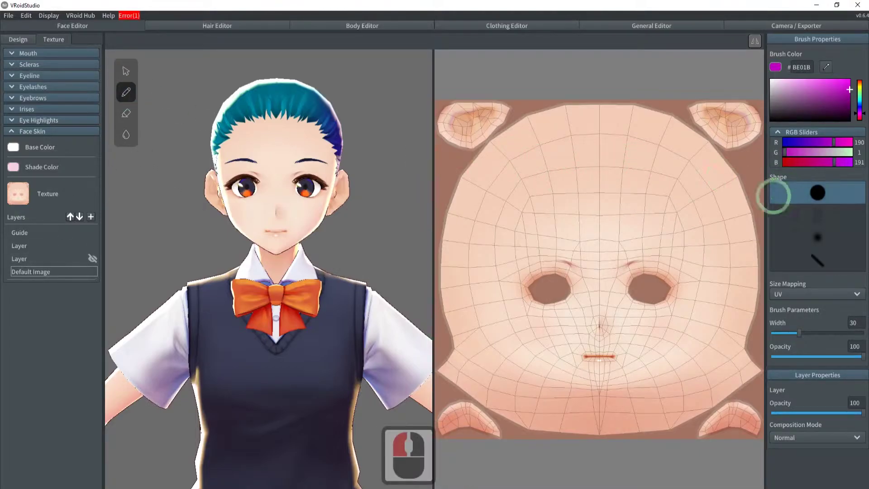
drag(552, 181, 656, 171)
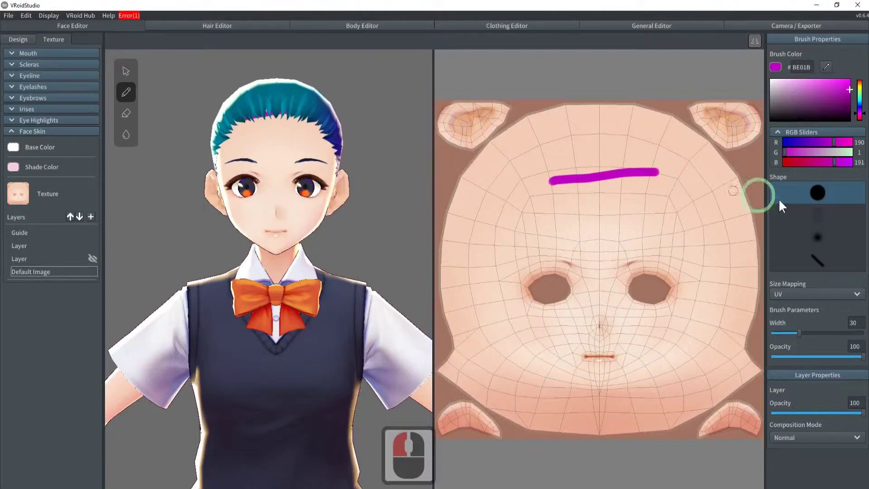
click(807, 212)
drag(540, 218, 657, 214)
click(803, 235)
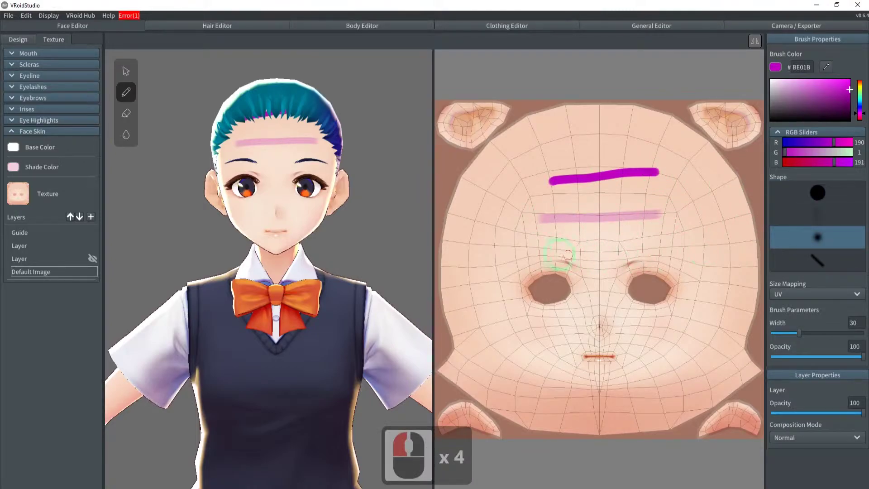
drag(550, 255, 658, 254)
click(814, 259)
drag(528, 304, 693, 297)
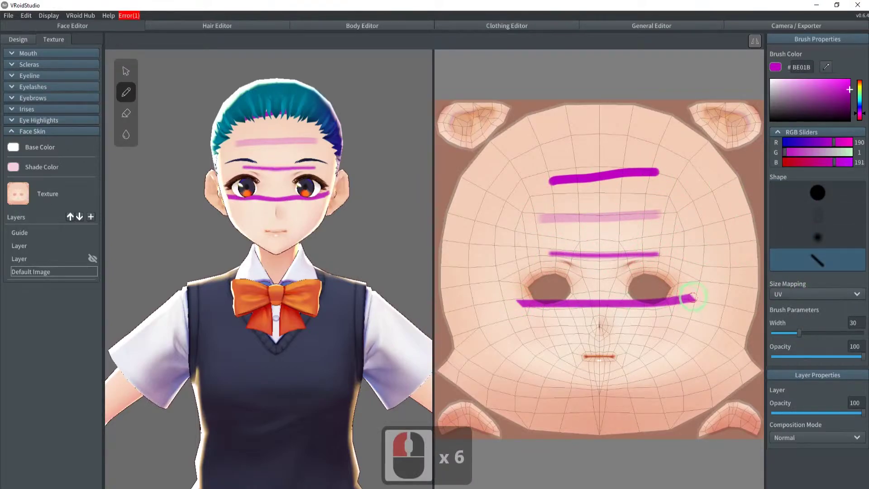
Step: Undo the four test strokes on the flat face texture
key(ctrl+z)
key(ctrl+z)
key(ctrl+z)
key(ctrl+z)
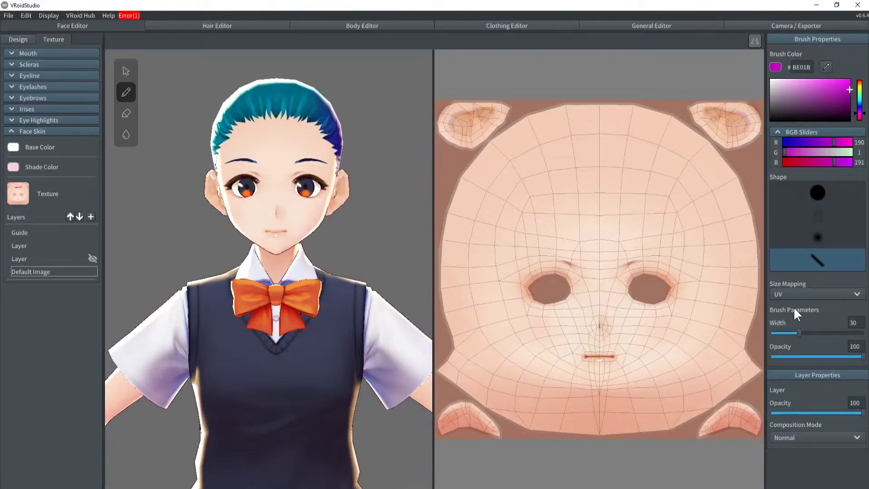
Step: Paint one test stroke with each of the four brush shapes directly across the 3D model's face
click(829, 193)
drag(243, 140, 300, 141)
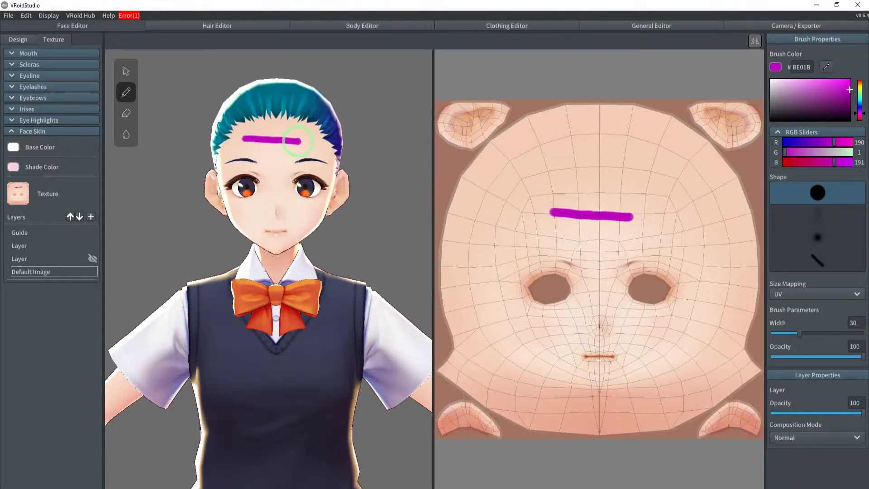
click(778, 218)
drag(228, 164, 334, 167)
click(780, 238)
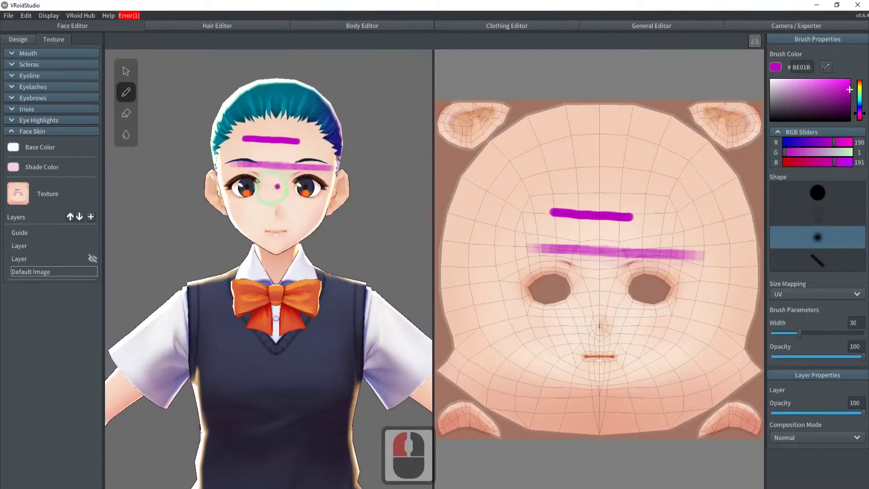
drag(251, 197, 297, 202)
click(777, 252)
click(797, 260)
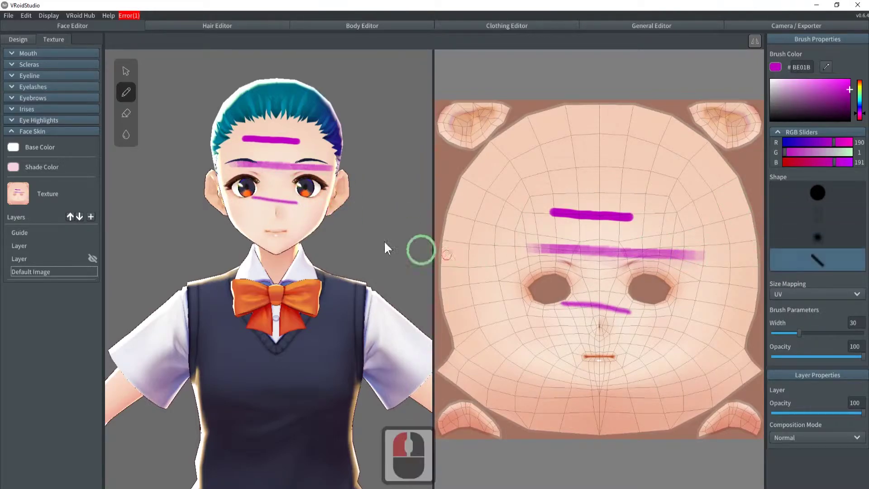
drag(242, 216, 330, 227)
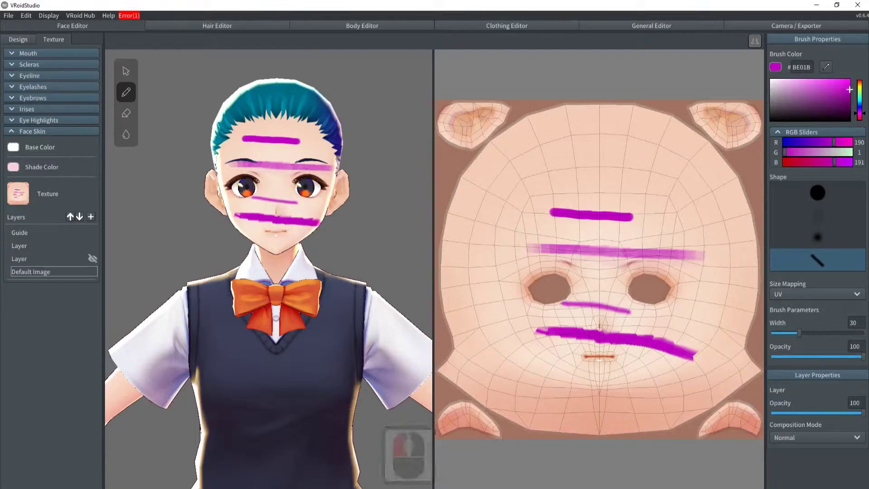
Step: Undo the four test strokes painted on the 3D model's face
key(ctrl+z)
key(ctrl+z)
key(ctrl+z)
key(ctrl+z)
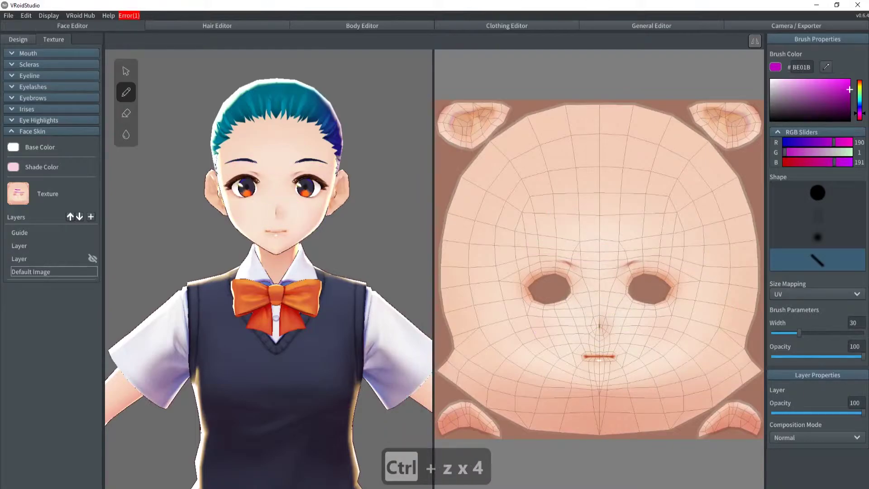
Step: Select the solid round brush shape, and try the World size mapping before setting it back to UV
click(813, 192)
click(818, 295)
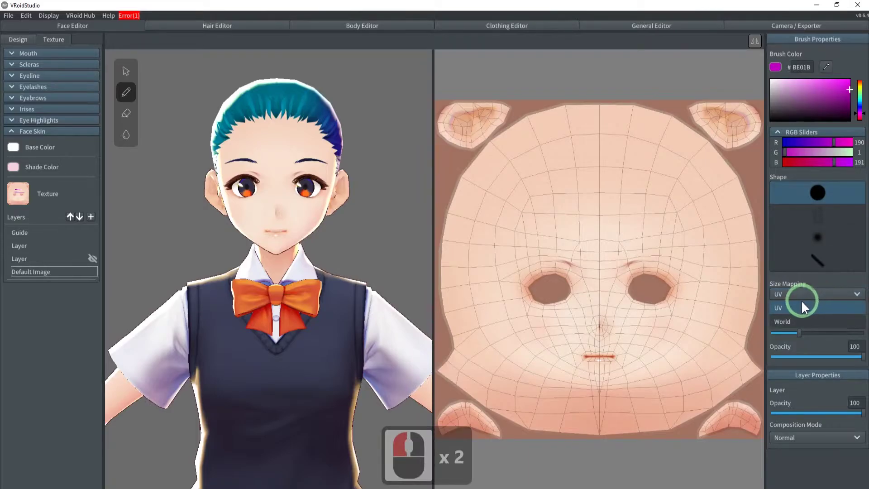
click(797, 308)
click(796, 293)
click(796, 320)
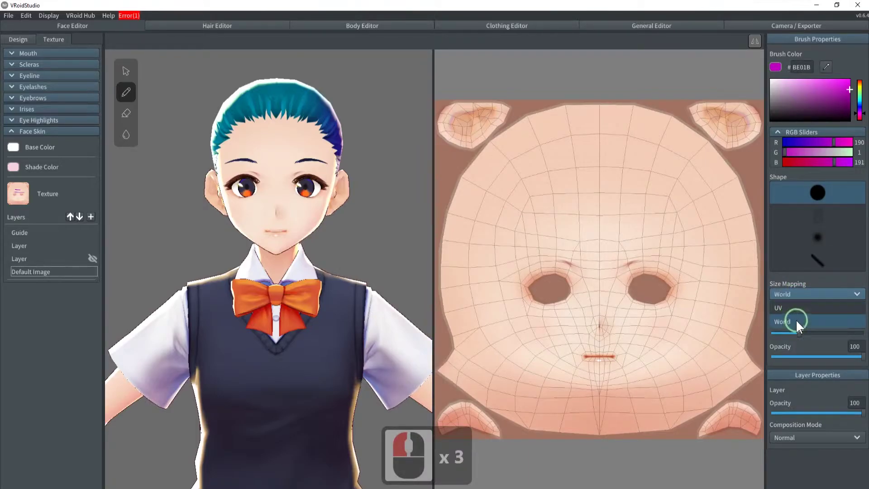
click(805, 291)
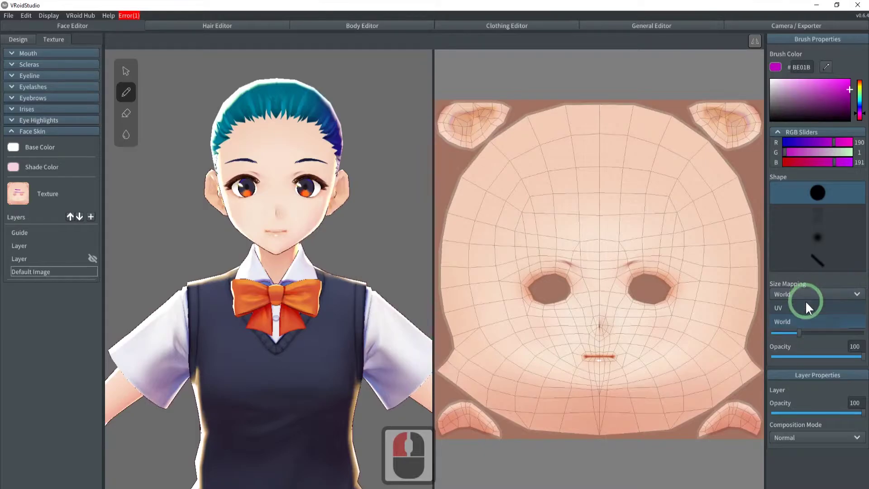
click(805, 302)
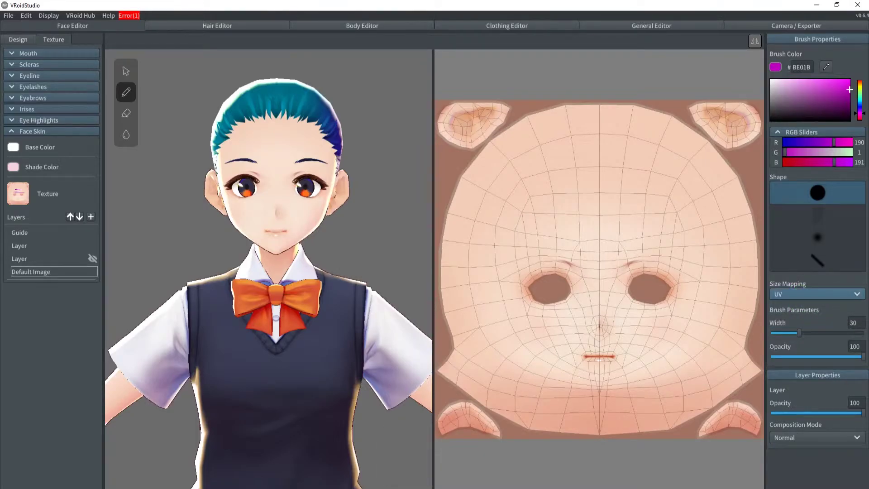
click(824, 312)
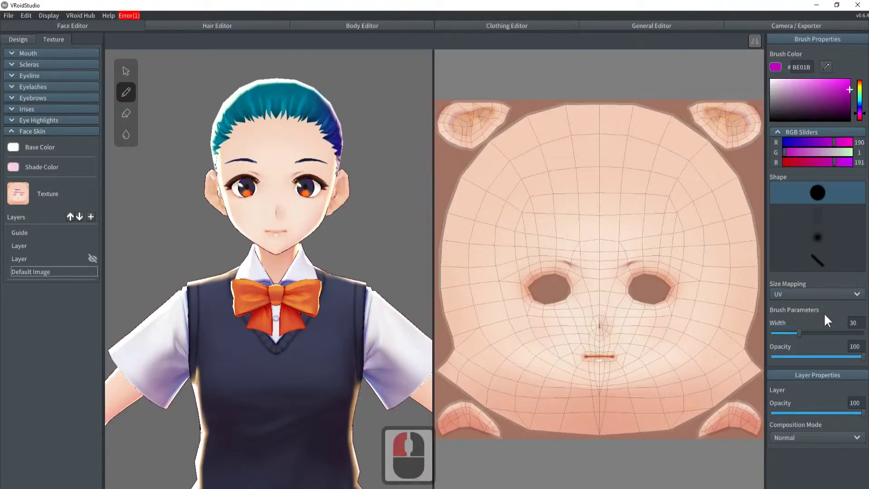
Step: Paint four test strokes on the flat face texture, reducing the brush width to 32 and the brush opacity to 8 between strokes
drag(511, 167, 655, 174)
mouse_move(859, 332)
mouse_down()
mouse_move(793, 333)
mouse_move(800, 332)
mouse_up()
drag(504, 220, 638, 235)
drag(859, 356, 801, 356)
drag(474, 255, 605, 271)
drag(798, 357, 779, 356)
drag(543, 318, 626, 325)
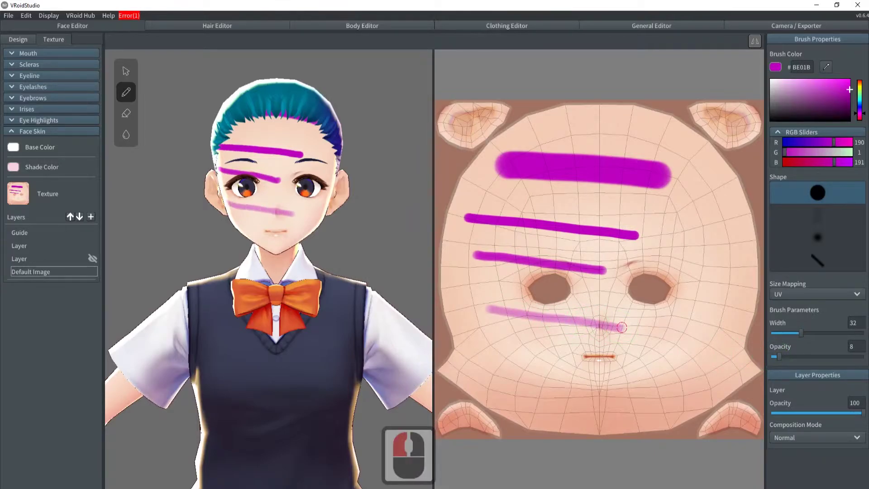
Step: Undo the four width and opacity test strokes on the flat face texture
key(ctrl+z)
key(ctrl+z)
key(ctrl+z)
key(ctrl+z)
key(ctrl+z)
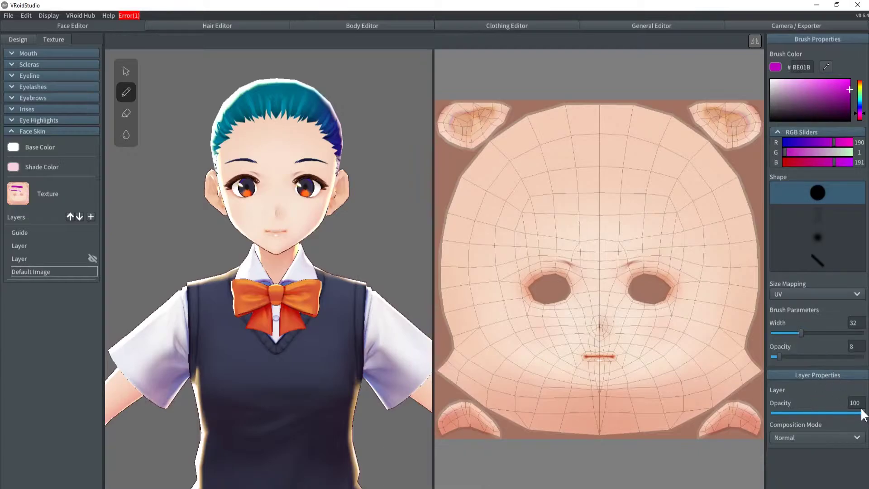
Step: Make the hidden Face Skin layer just above Default Image visible and select it
mouse_move(862, 412)
mouse_down()
mouse_move(813, 414)
mouse_move(863, 414)
mouse_up()
click(164, 272)
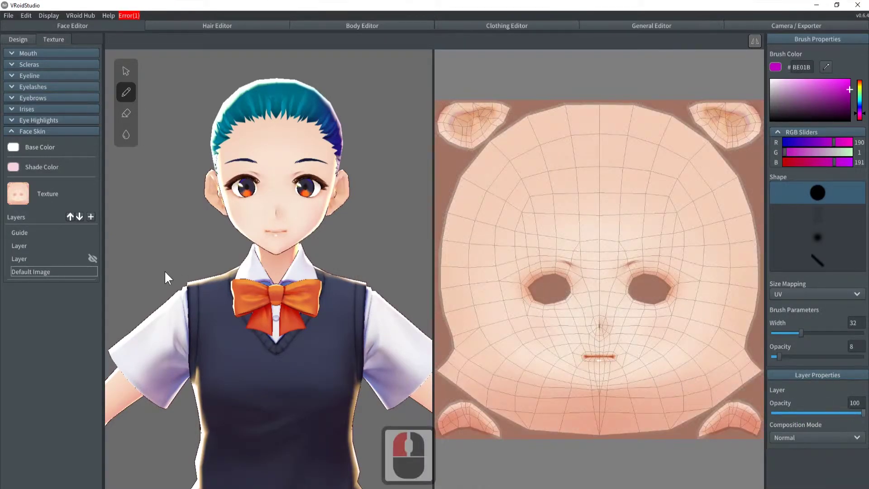
right_click(45, 257)
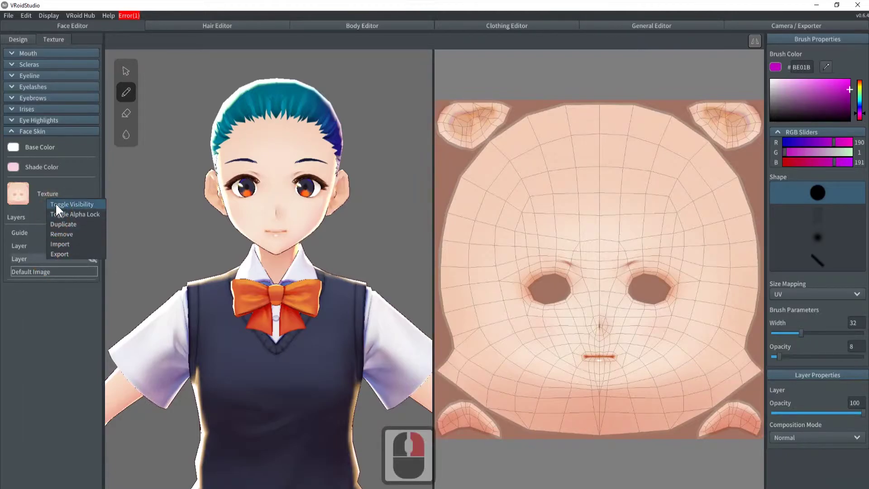
click(55, 209)
click(53, 258)
click(448, 329)
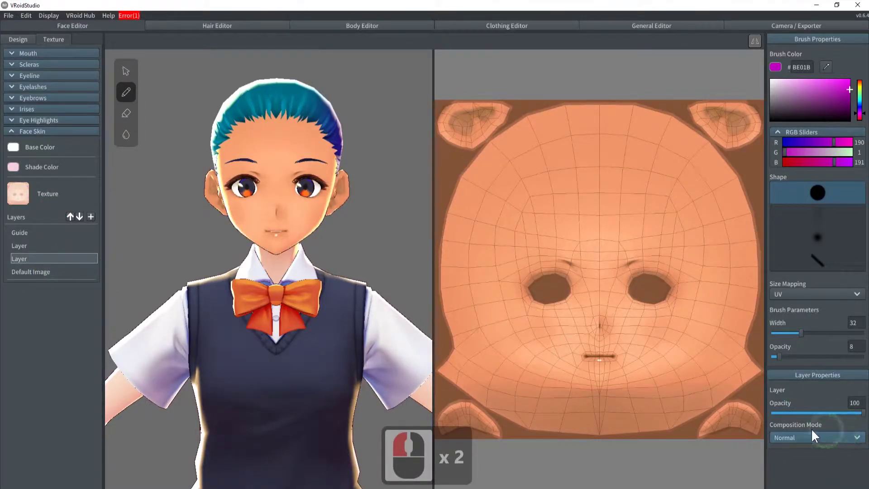
Step: Try the Darken, Multiply, Color Burn, Linear Burn and Darker Color composition modes on the selected layer
click(800, 433)
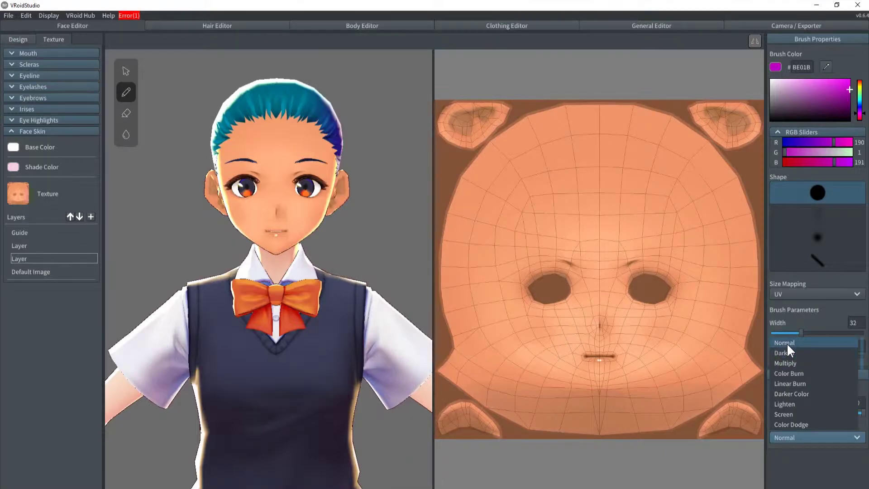
click(786, 352)
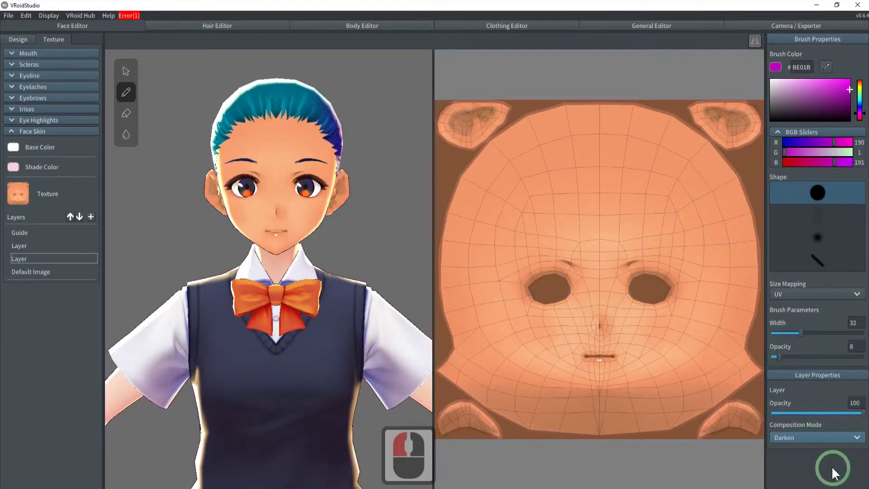
click(809, 435)
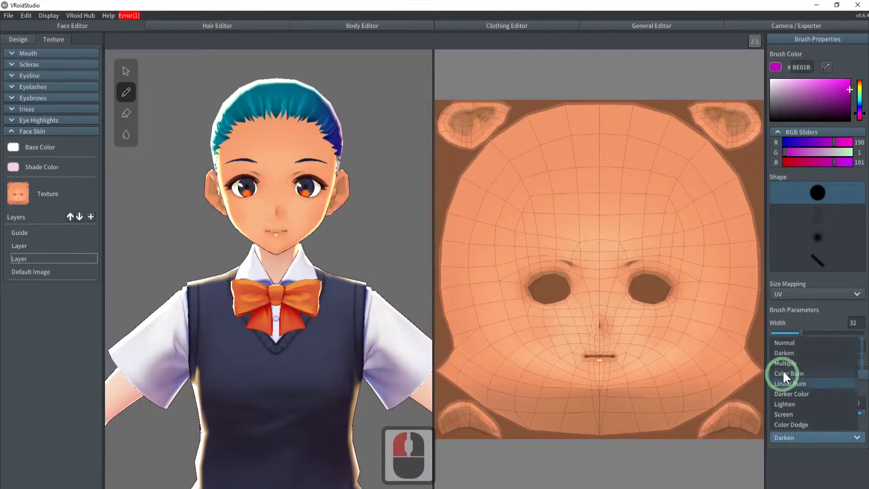
click(785, 362)
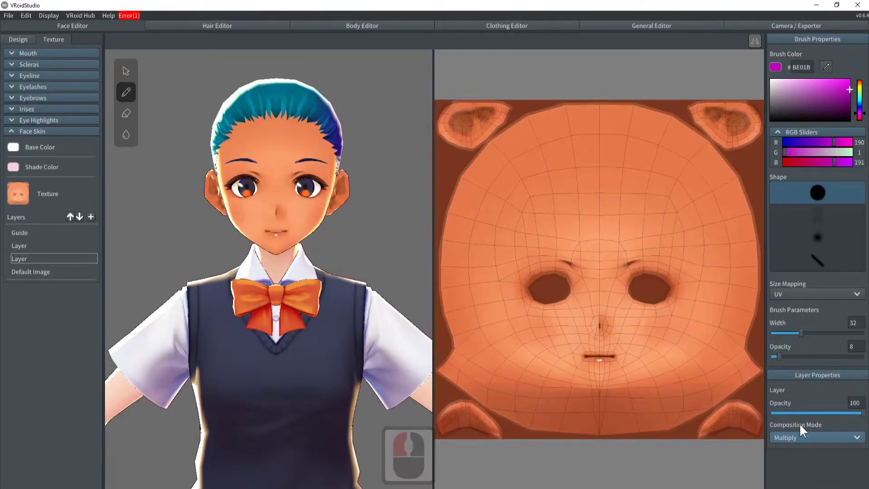
click(799, 435)
click(794, 373)
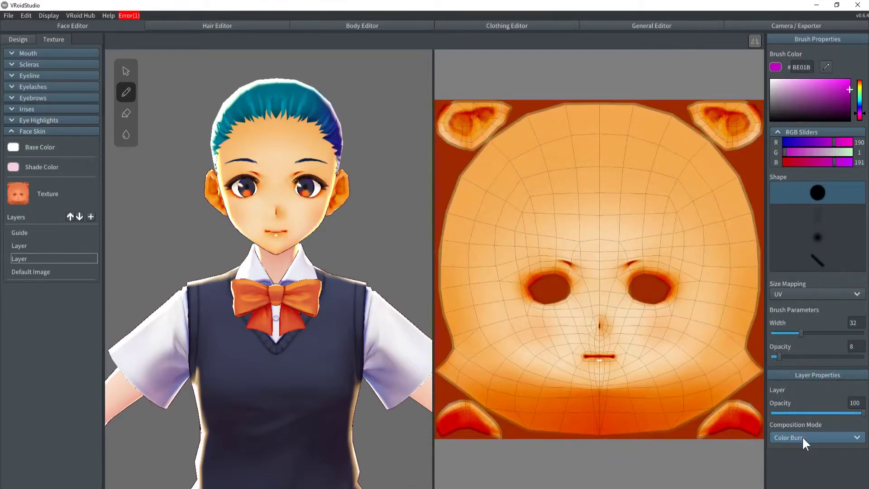
click(801, 436)
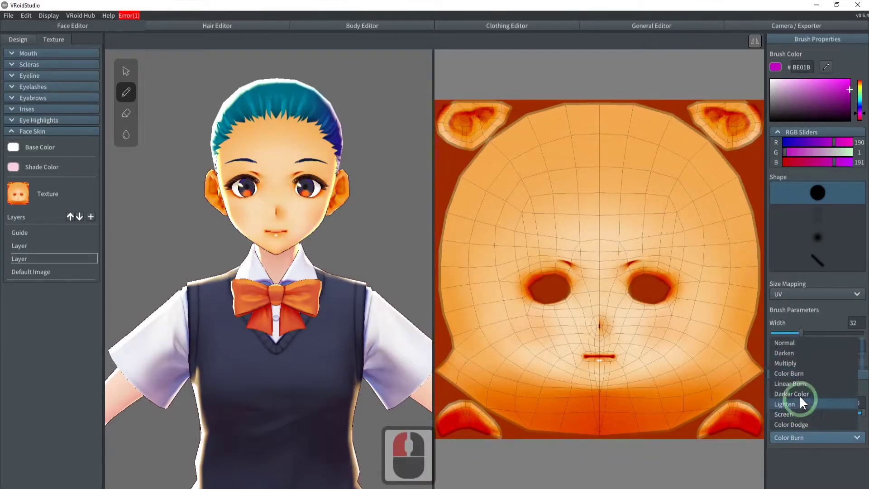
click(798, 383)
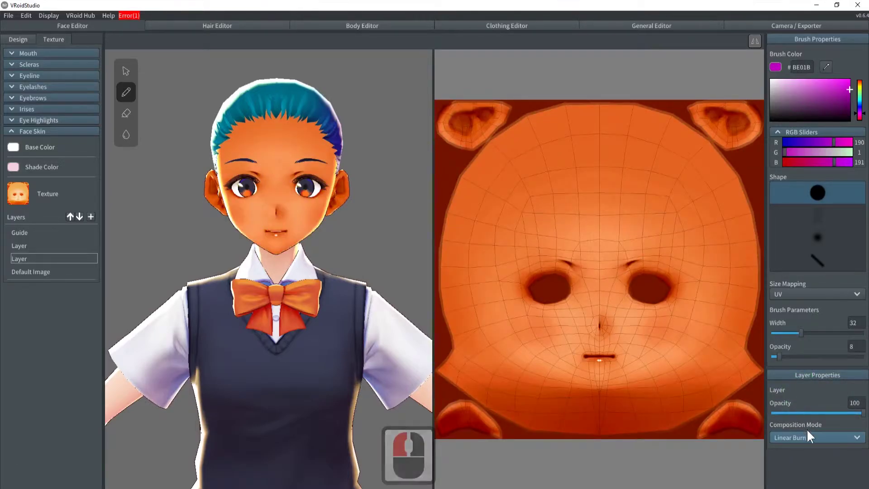
click(807, 438)
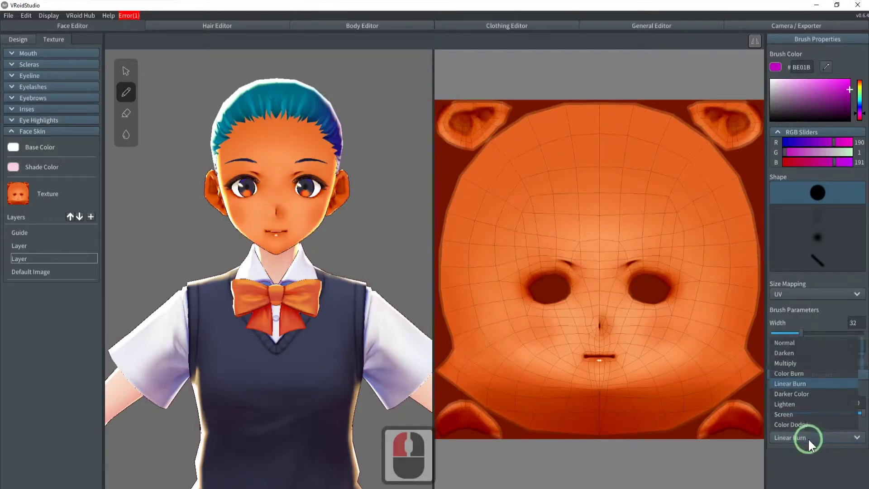
click(796, 393)
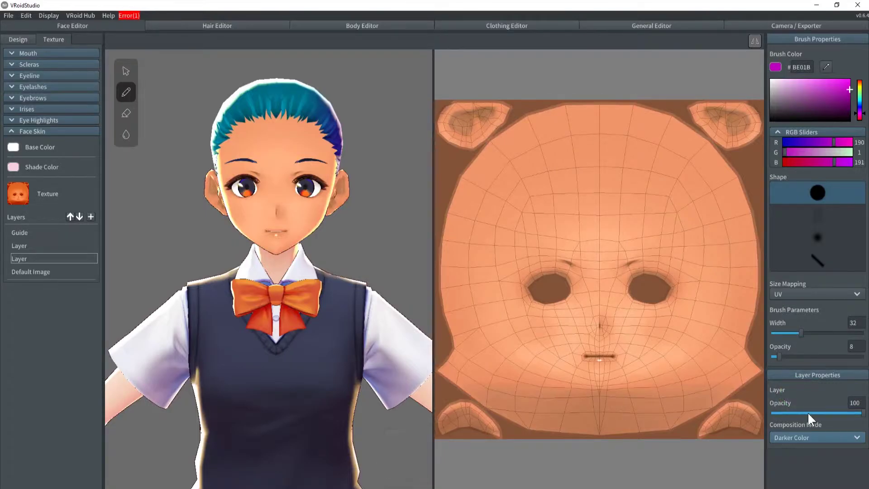
Step: Try the Lighten, Screen and Color Dodge composition modes on the selected layer, and set it back to Normal
click(819, 436)
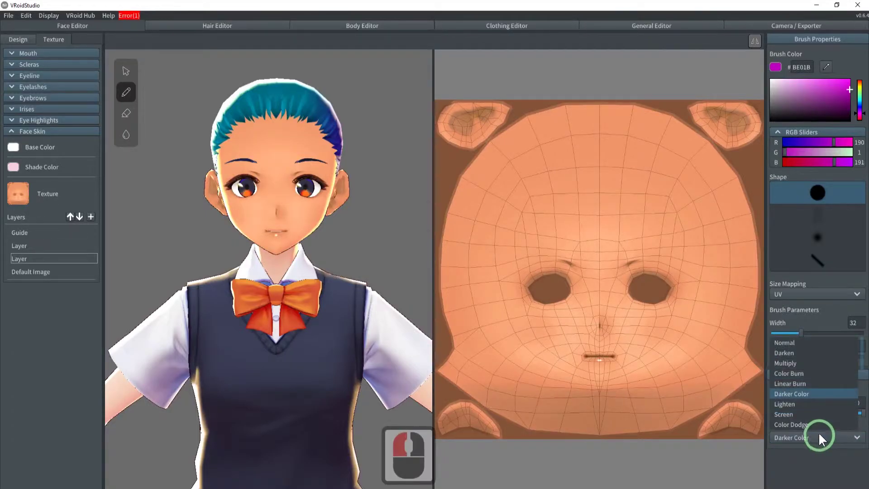
click(808, 404)
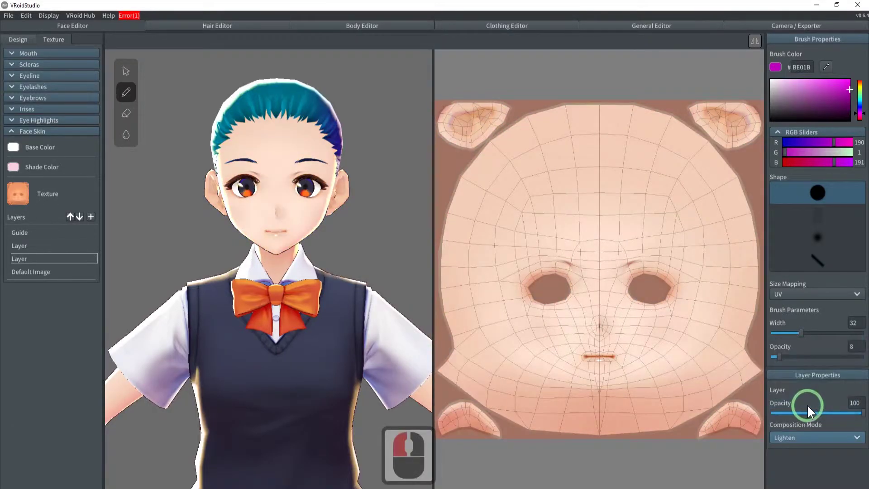
click(816, 435)
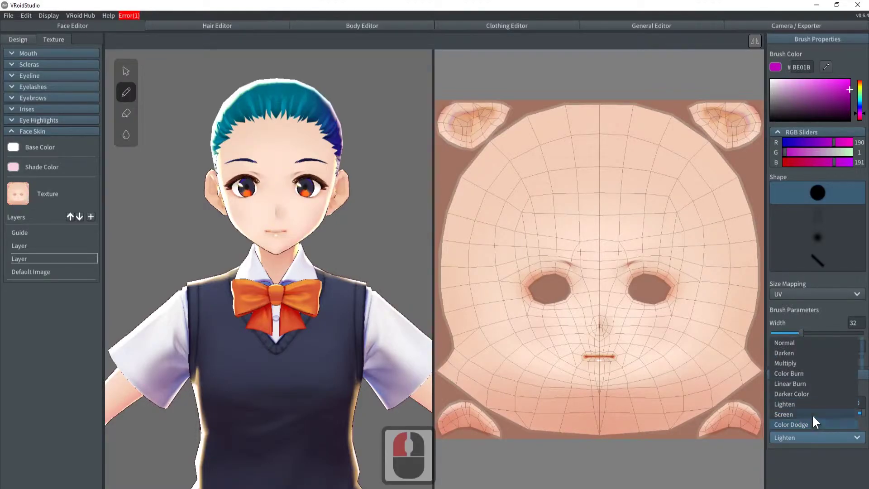
click(811, 414)
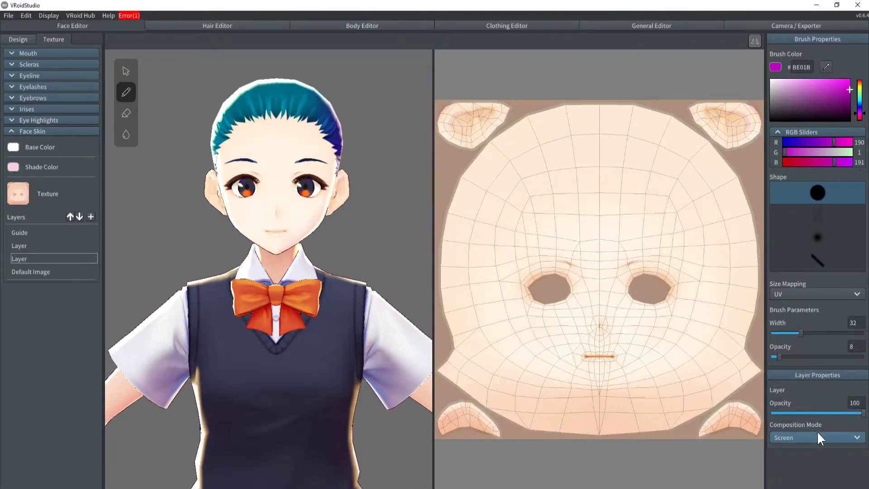
click(818, 436)
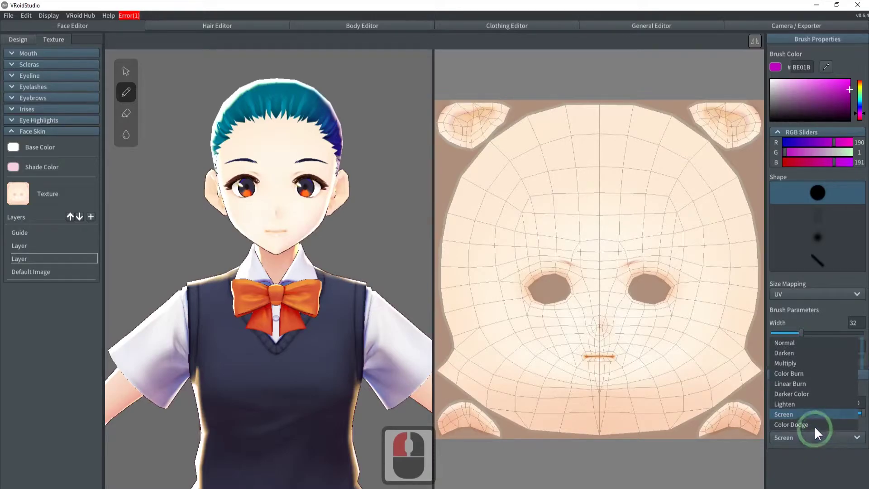
click(813, 424)
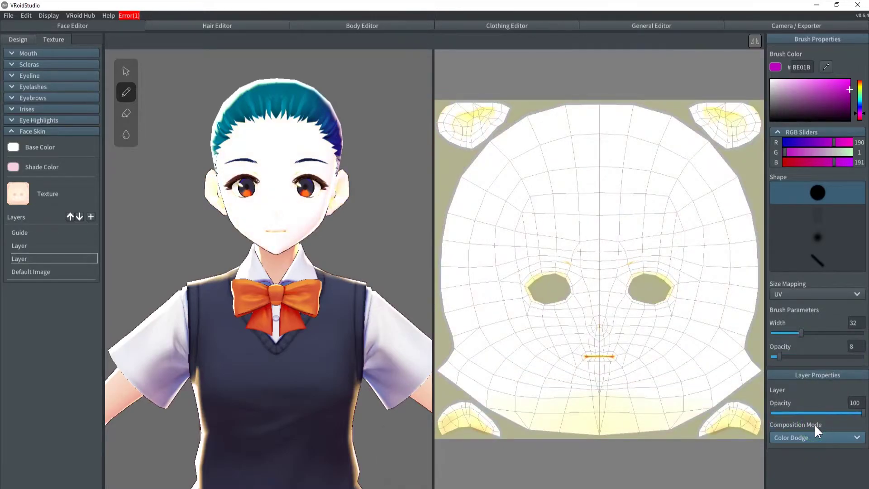
click(816, 436)
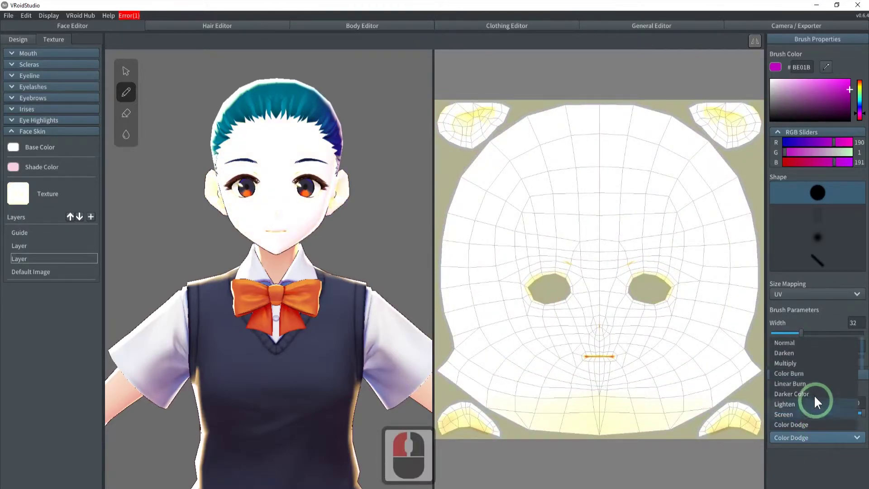
click(813, 343)
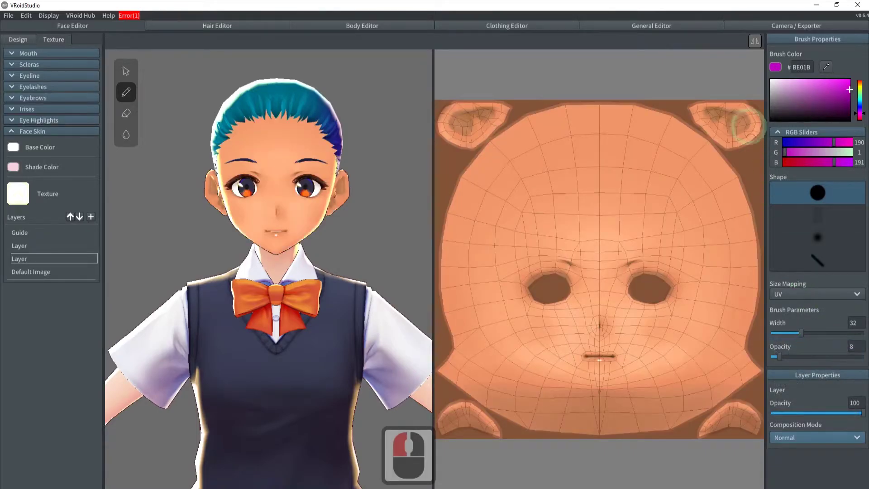
Step: Paint one forehead stroke with symmetry on and another with symmetry off on the flat texture, and undo both
click(754, 39)
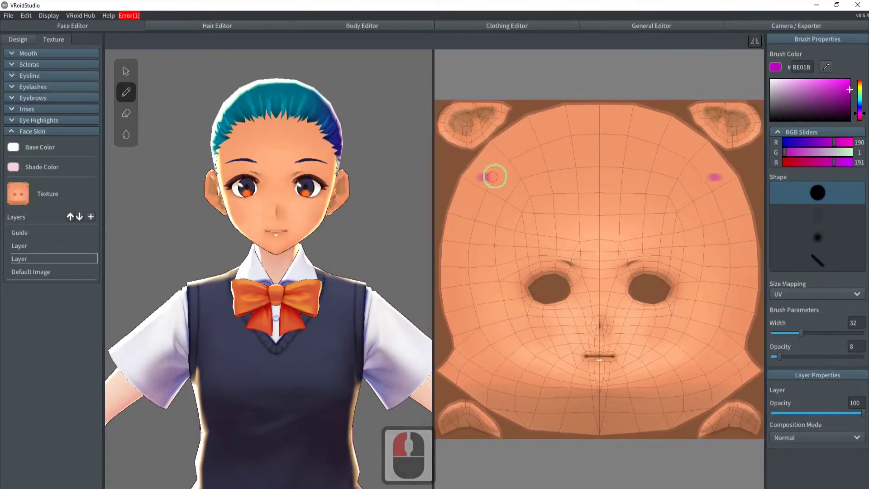
drag(479, 177, 586, 178)
click(754, 41)
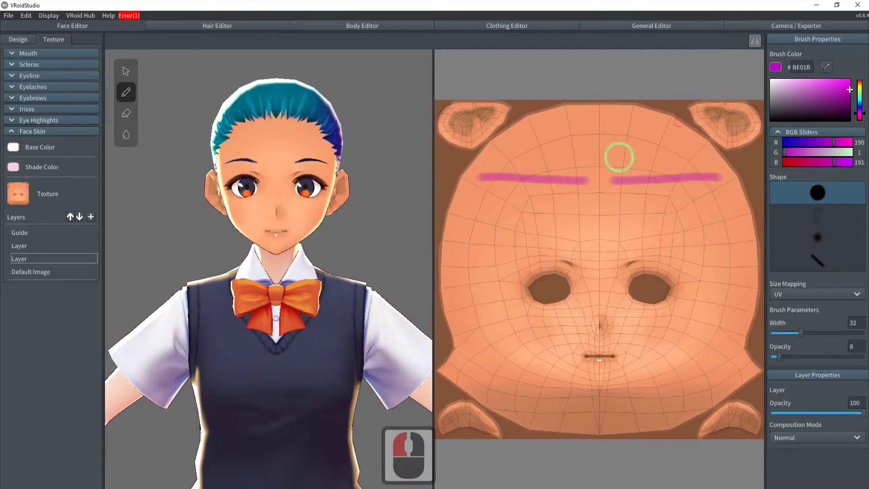
drag(488, 226, 567, 224)
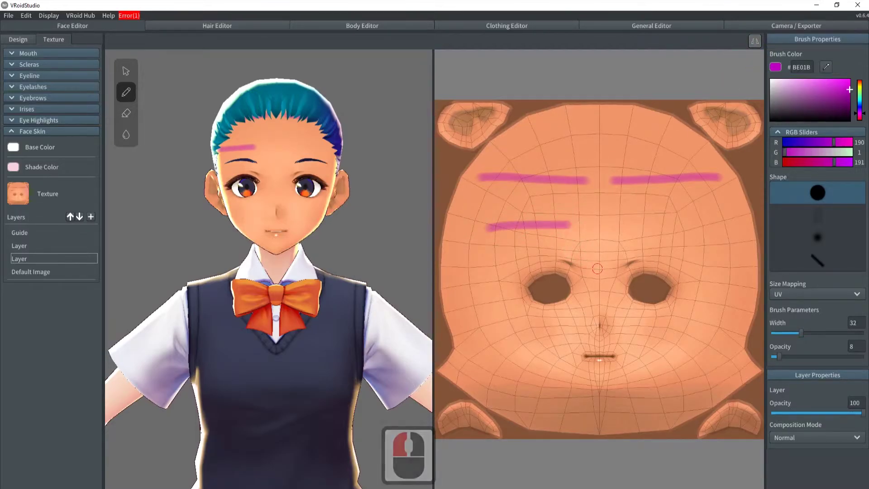
key(ctrl+z)
key(ctrl+z)
Step: Paint a short forehead stroke on the flat texture to try the view navigation around it, and undo the stroke
drag(521, 167, 579, 169)
scroll(592, 215, up, 7)
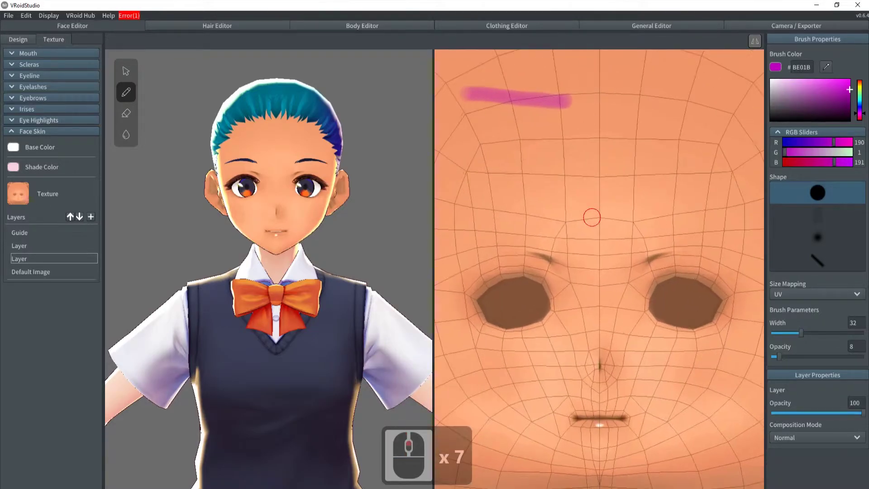
scroll(592, 218, down, 6)
mouse_move(558, 200)
shift+mouse_down()
mouse_move(633, 190)
mouse_move(566, 200)
shift+mouse_up()
shift+middle_drag(573, 195, 552, 204)
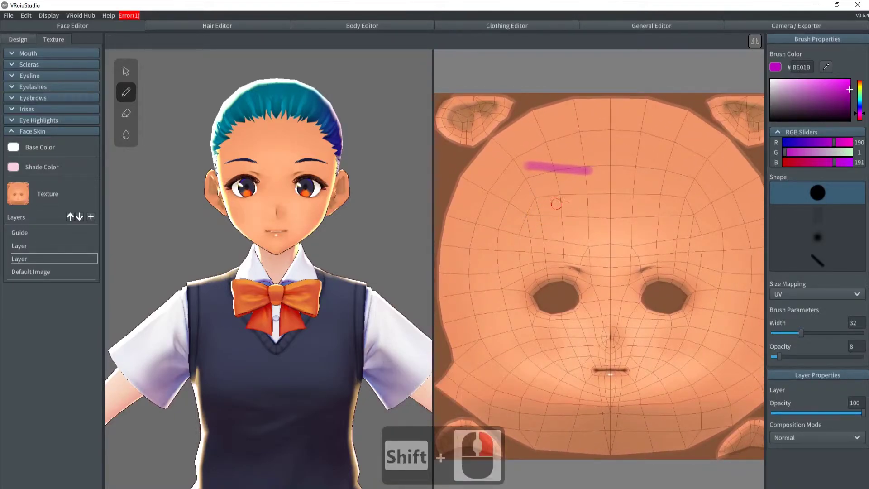
key(ctrl+z)
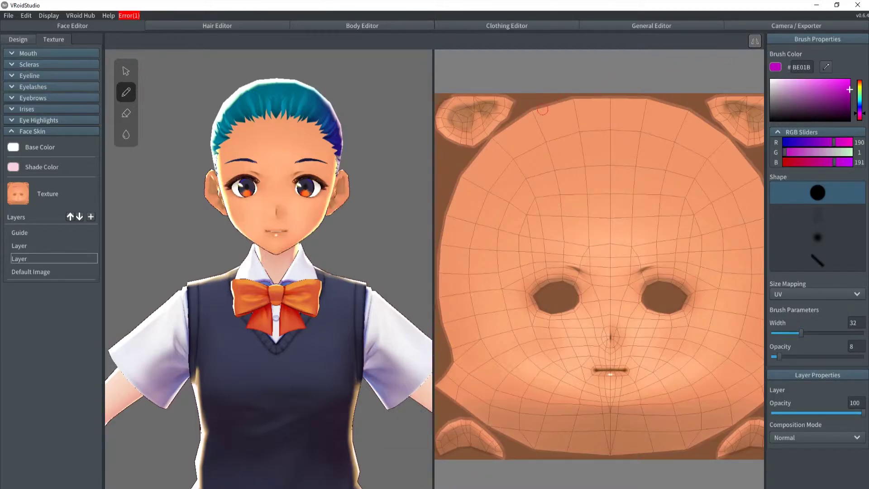
Step: Paint a curved test stroke across the nose directly on the 3D model's face and undo it
mouse_move(372, 175)
middle_down()
mouse_move(365, 193)
mouse_move(367, 159)
mouse_move(329, 169)
mouse_move(370, 161)
middle_up()
scroll(330, 123, up, 4)
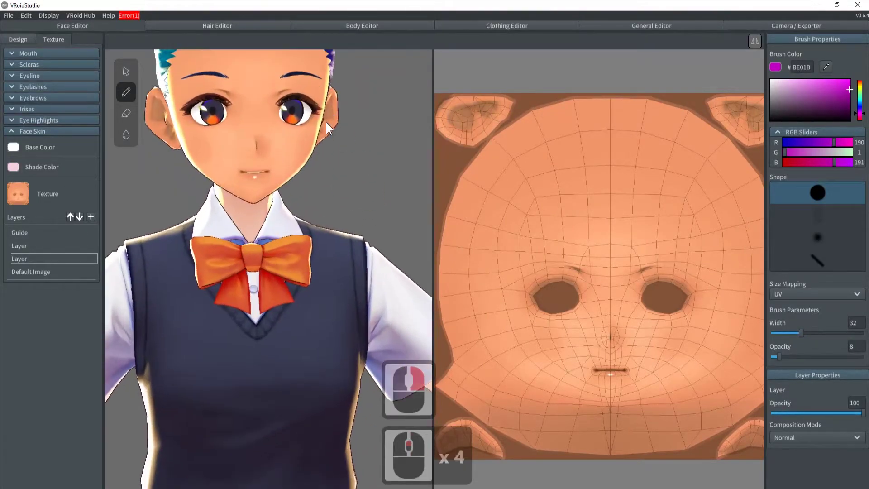
scroll(326, 122, down, 7)
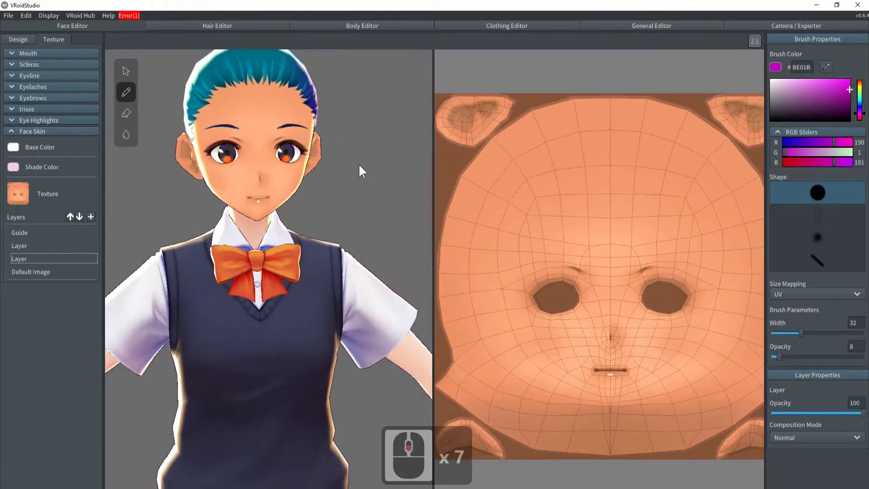
mouse_move(239, 179)
mouse_down()
mouse_move(272, 169)
mouse_move(294, 174)
mouse_up()
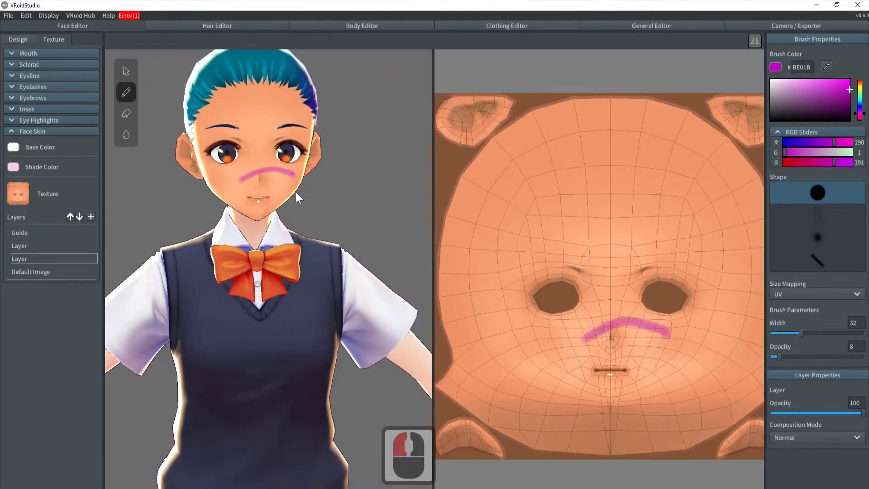
key(ctrl+z)
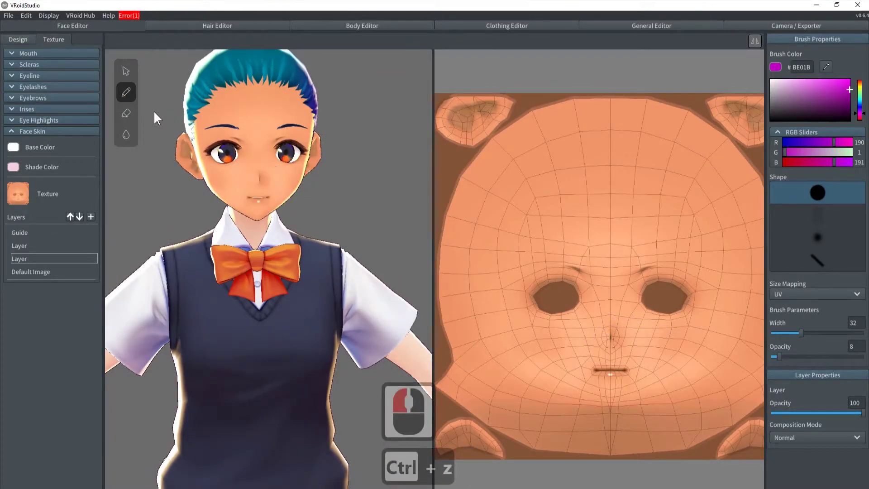
Step: Paint a test stroke beside the nose on the 3D face, try the eraser and blur tools on it, and undo the edits
mouse_move(226, 170)
mouse_down()
mouse_move(260, 164)
mouse_move(248, 189)
mouse_up()
double_click(130, 111)
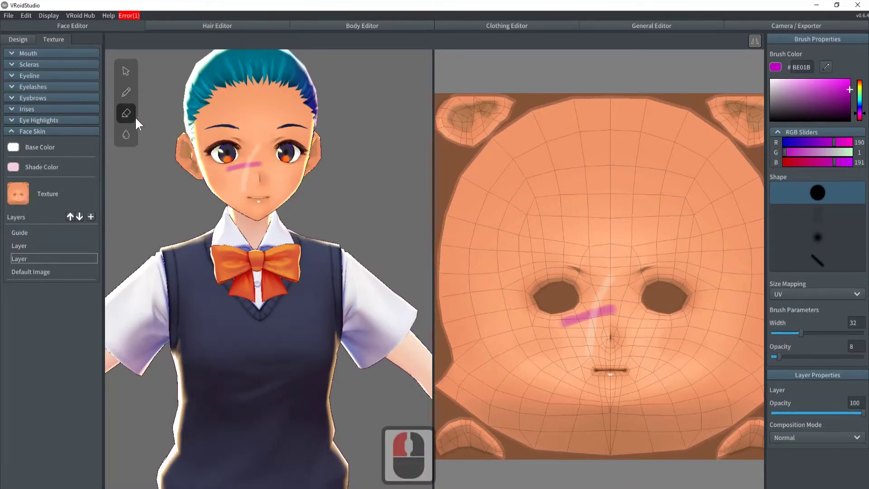
double_click(130, 133)
drag(242, 178, 243, 165)
key(ctrl+z)
key(ctrl+z)
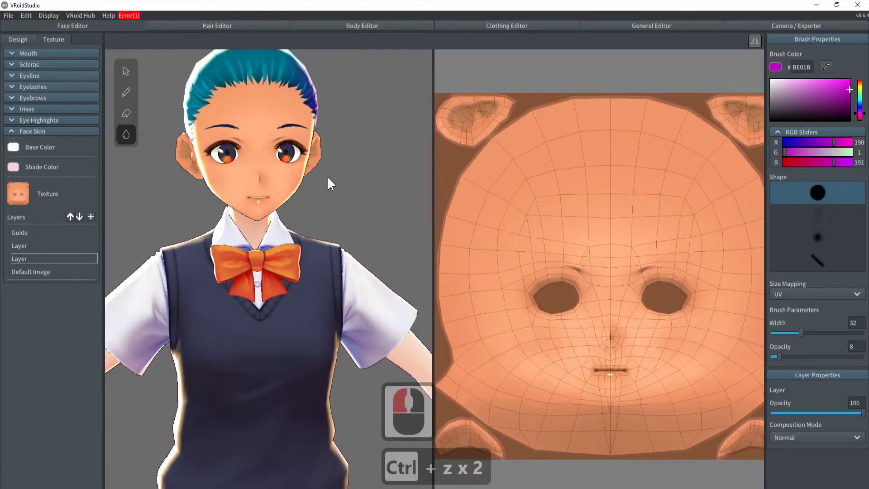
Step: Display the operations available for the selected Face Skin layer
click(390, 196)
mouse_move(390, 197)
right_down()
mouse_move(378, 196)
mouse_move(387, 194)
right_up()
right_click(49, 256)
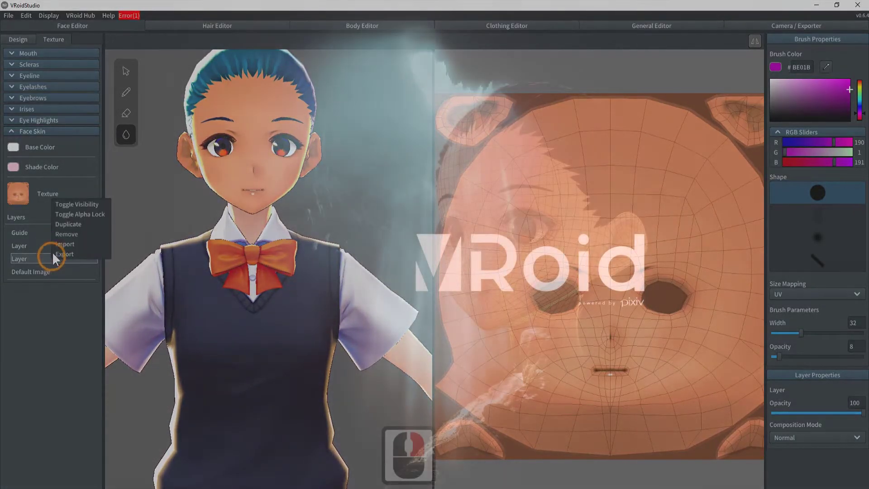